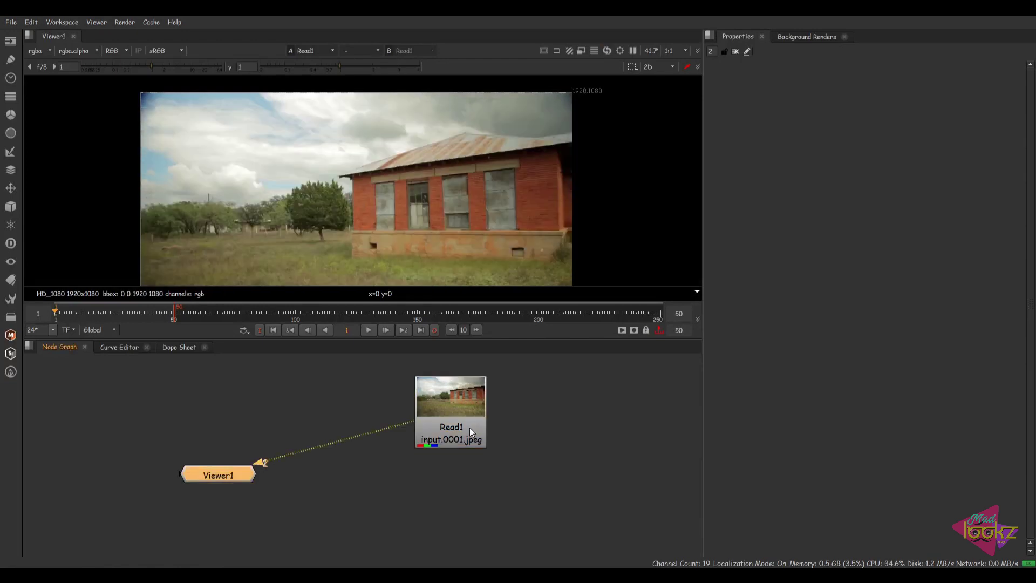
# Add a Tracker node connected below the Read1 node.
pyautogui.press('Tab')
pyautogui.write('tr')
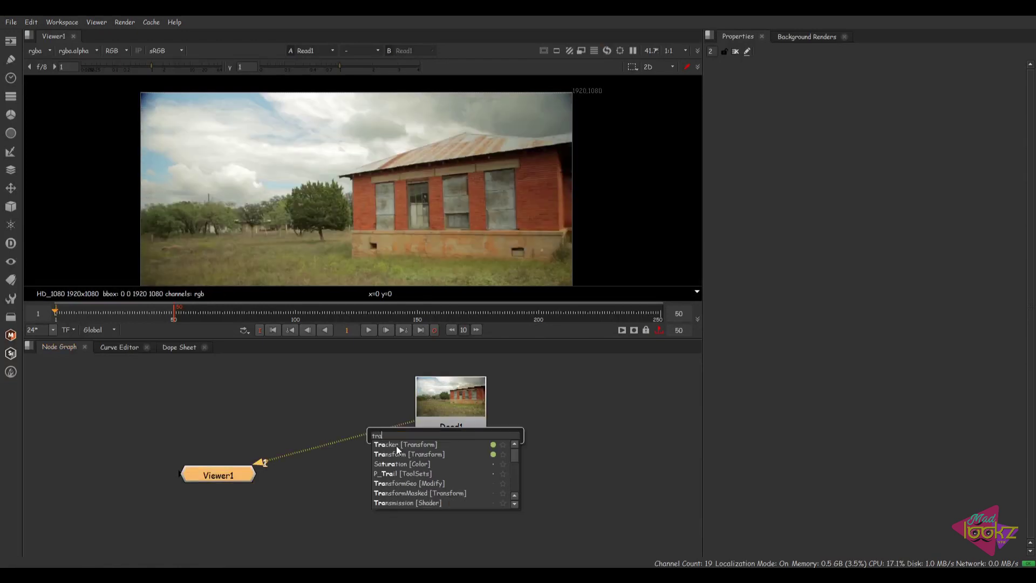
pyautogui.click(396, 444)
pyautogui.moveTo(471, 455); pyautogui.dragTo(448, 495)
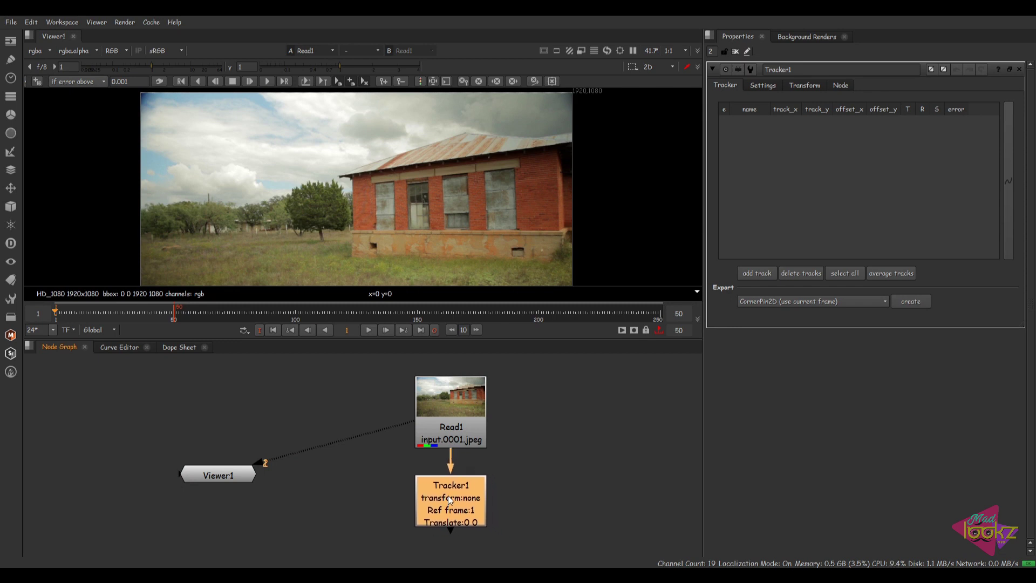
# Clear the label text of the Tracker1 node.
pyautogui.click(840, 86)
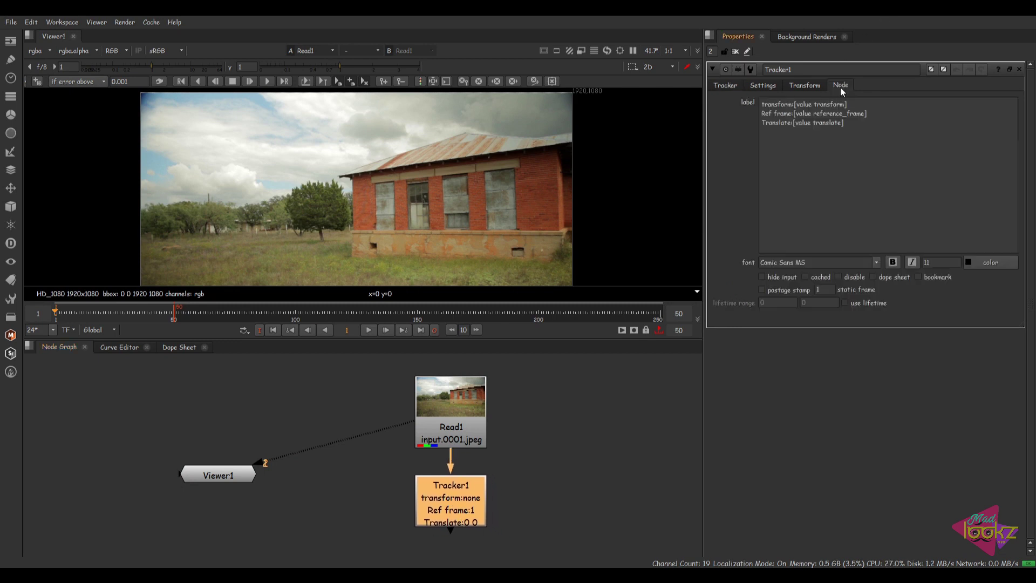
pyautogui.hotkey('ctrl', 'a')
pyautogui.press('BackSpace')
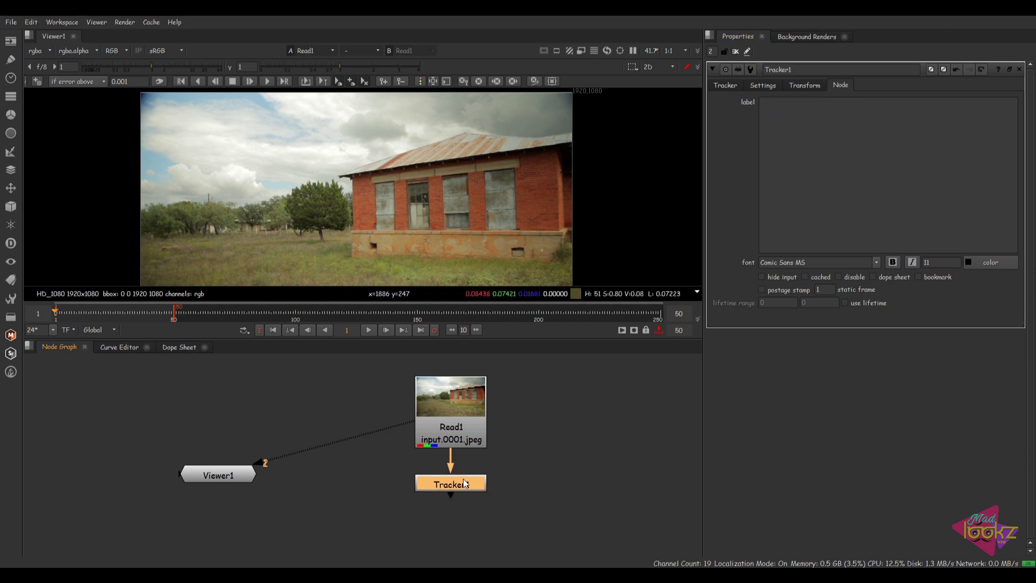
# Set the timeline range to In/Out and scrub the footage back to frame 1.
pyautogui.moveTo(420, 209); pyautogui.dragTo(390, 177, button='middle')
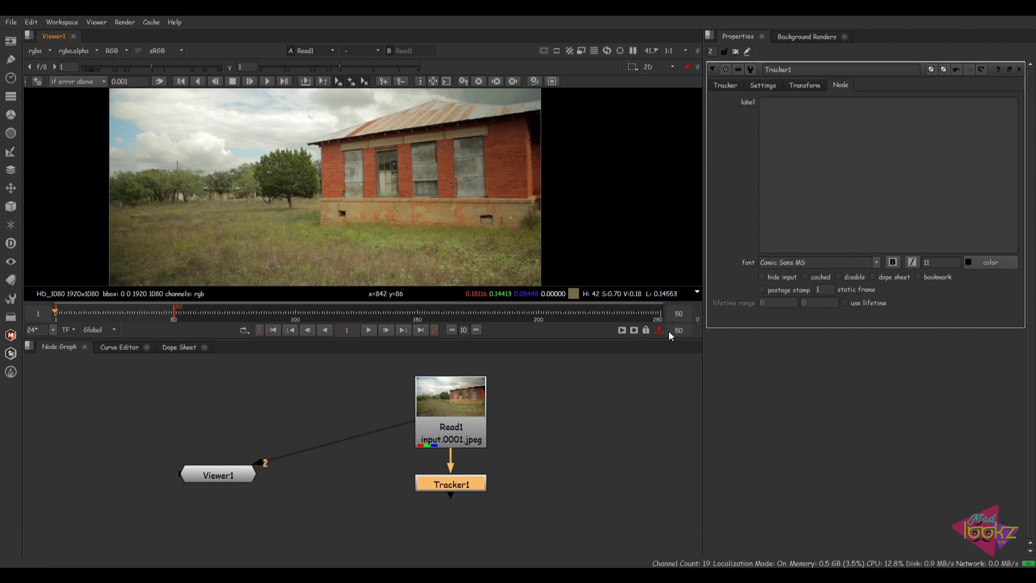
pyautogui.click(98, 330)
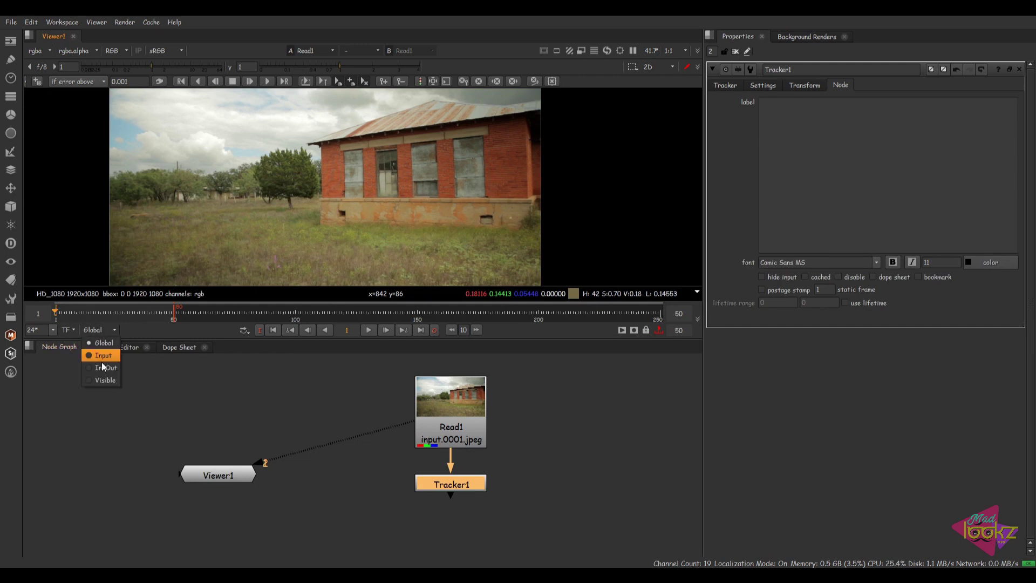
pyautogui.click(106, 363)
pyautogui.moveTo(200, 313); pyautogui.dragTo(45, 309)
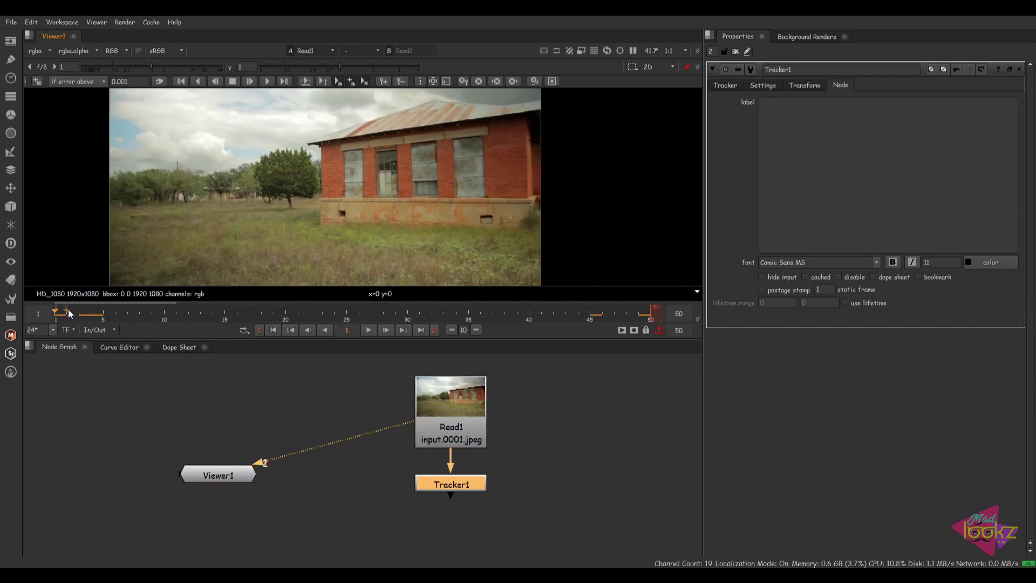
# Place a track point on the left edge of the building's first window, at about x 1046, y 533, and show the track list.
pyautogui.scroll(6, 337, 218)
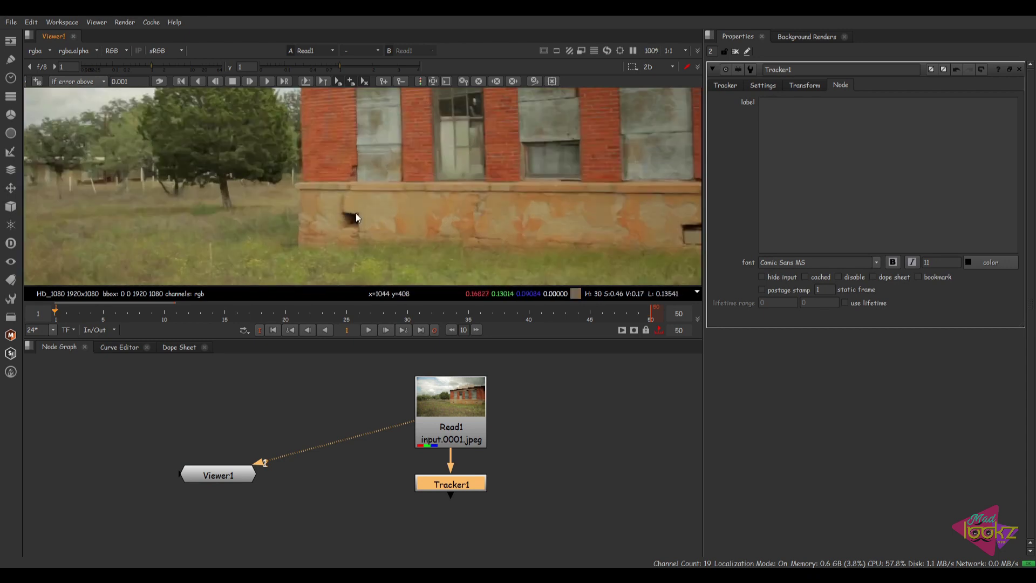
pyautogui.scroll(2, 324, 162)
pyautogui.moveTo(348, 131); pyautogui.dragTo(323, 196, button='middle')
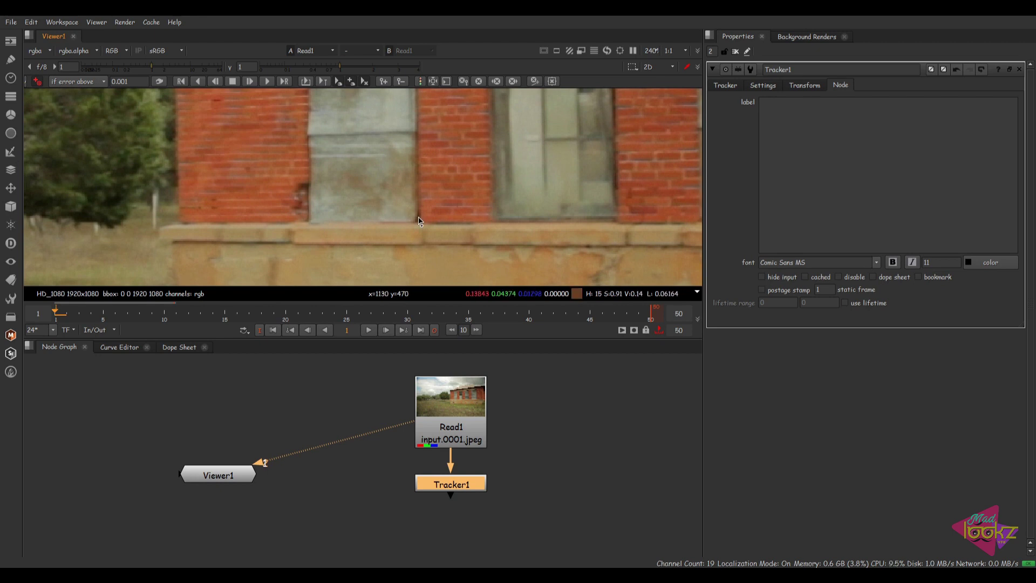
pyautogui.moveTo(385, 164); pyautogui.dragTo(377, 228, button='middle')
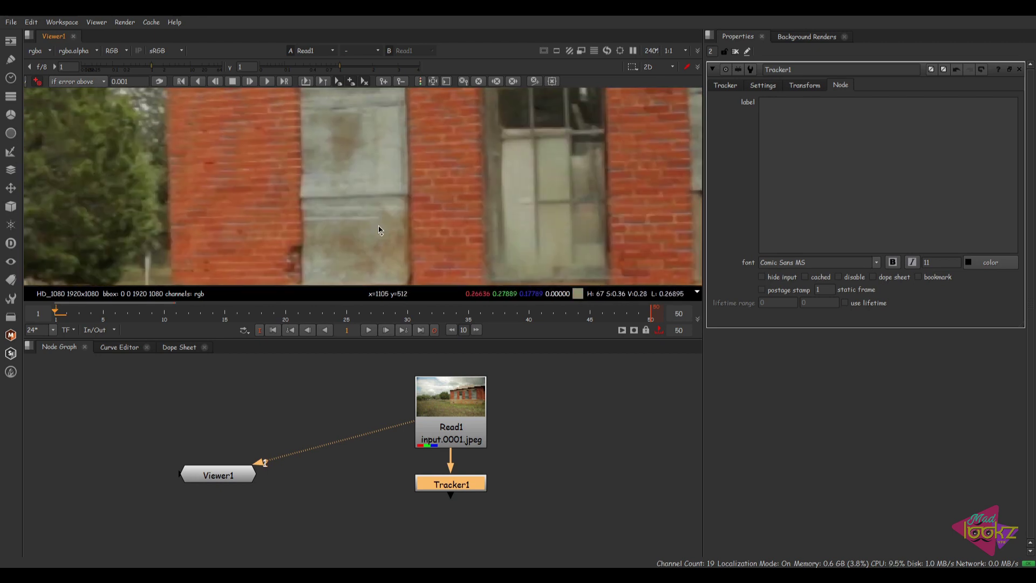
pyautogui.click(304, 200)
pyautogui.scroll(-2, 393, 205)
pyautogui.moveTo(442, 204); pyautogui.dragTo(344, 215, button='middle')
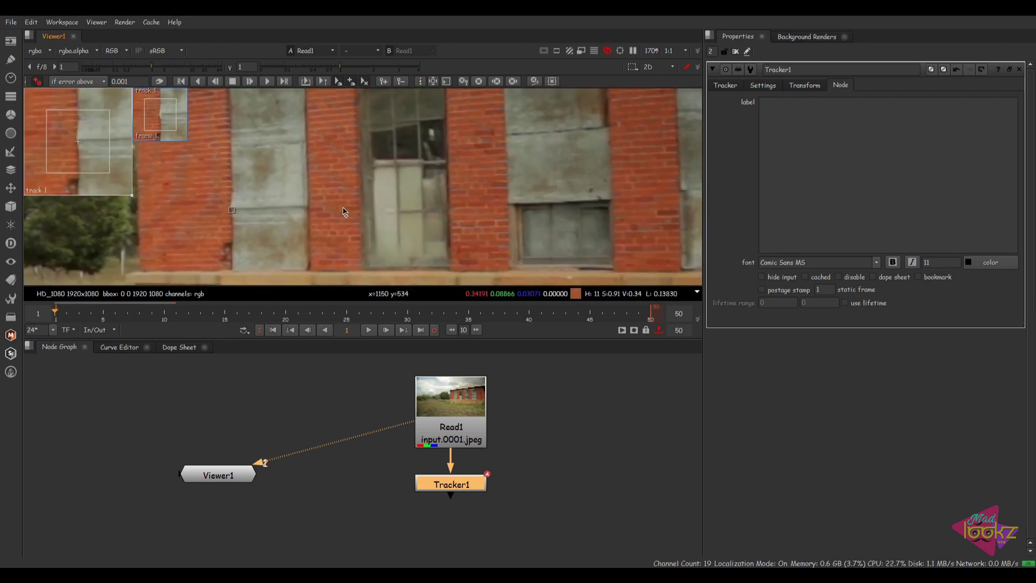
pyautogui.click(730, 86)
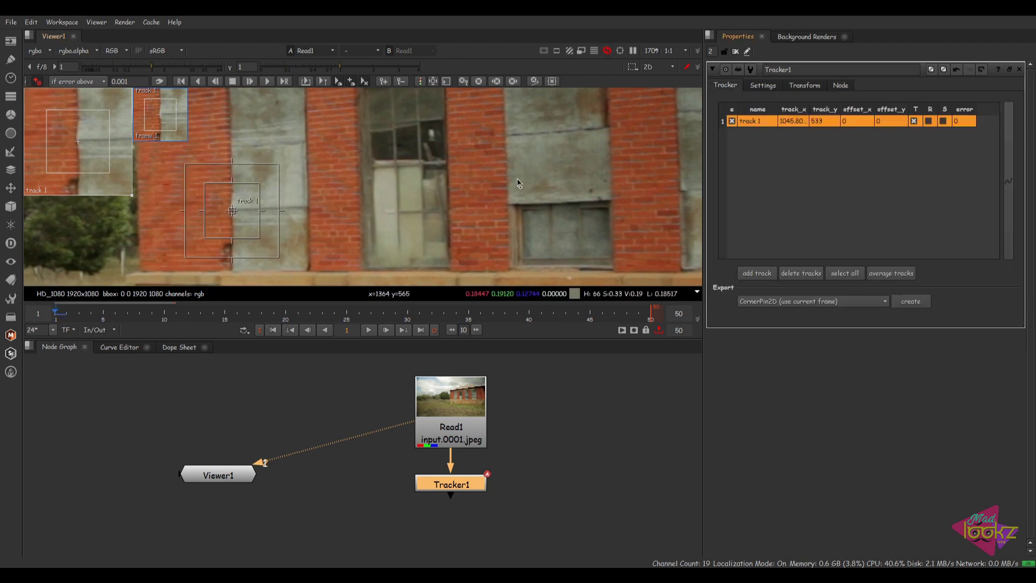
# Add track points on the third window's left edge at about 1347, 538 and the fourth window's upper-left corner at about 1528, 727.
pyautogui.moveTo(517, 183); pyautogui.dragTo(399, 200, button='middle')
pyautogui.click(395, 227)
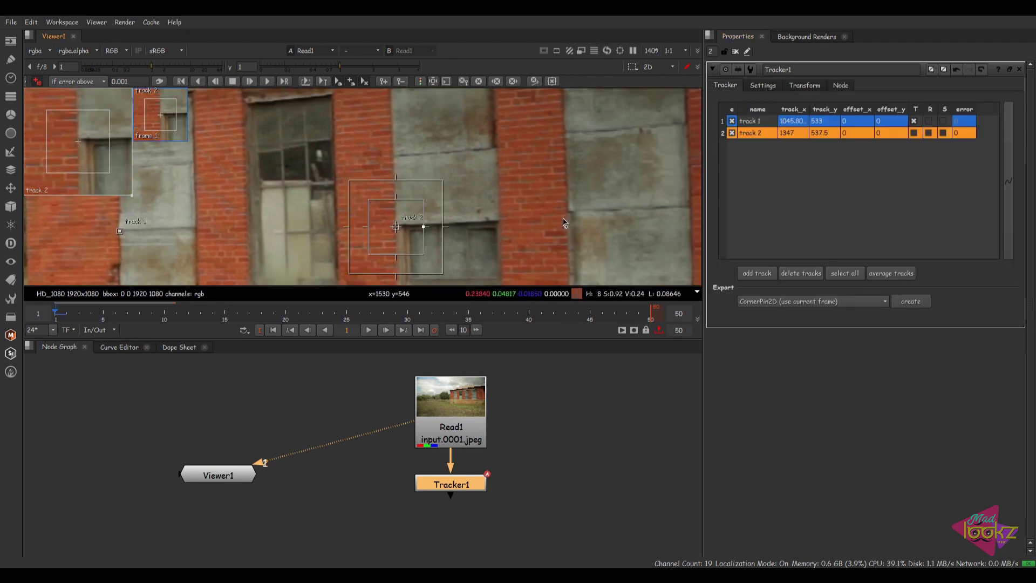
pyautogui.scroll(-2, 539, 212)
pyautogui.moveTo(539, 213); pyautogui.dragTo(452, 262, button='middle')
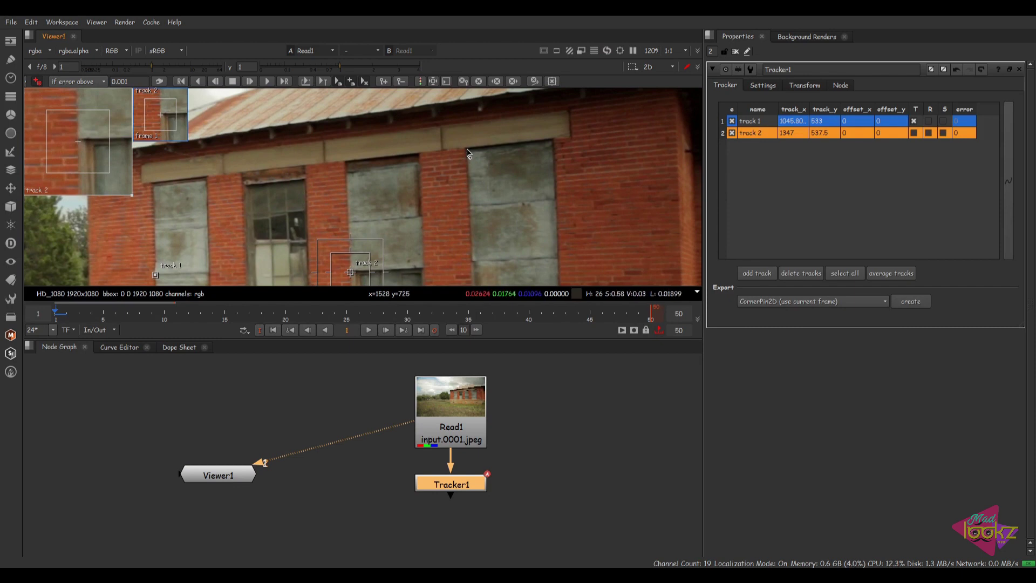
pyautogui.keyDown('ctrl'); pyautogui.keyDown('alt'); pyautogui.click(467, 152); pyautogui.keyUp('alt'); pyautogui.keyUp('ctrl')
pyautogui.scroll(-3, 598, 184)
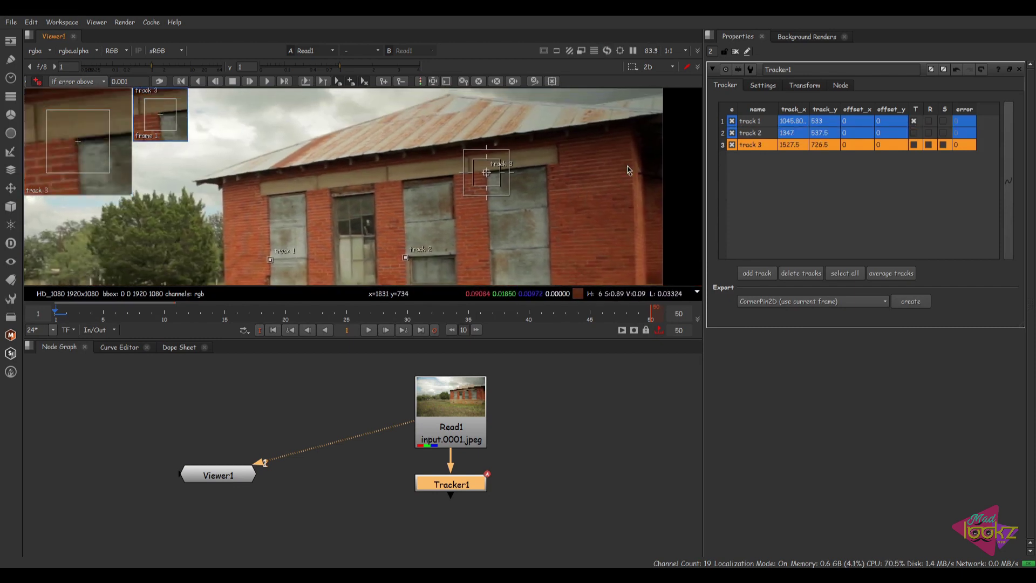
# Add a fourth track point at the upper-right corner of the foundation vent, at about x 1703, y 387.
pyautogui.moveTo(631, 208); pyautogui.dragTo(557, 157, button='middle')
pyautogui.moveTo(548, 226); pyautogui.dragTo(525, 169, button='middle')
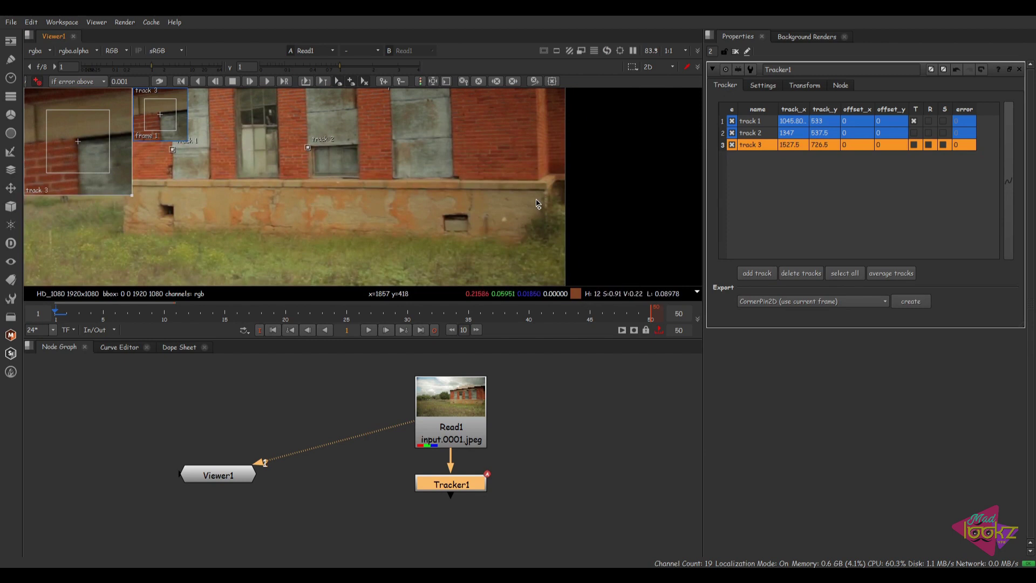
pyautogui.scroll(3, 535, 200)
pyautogui.scroll(2, 423, 241)
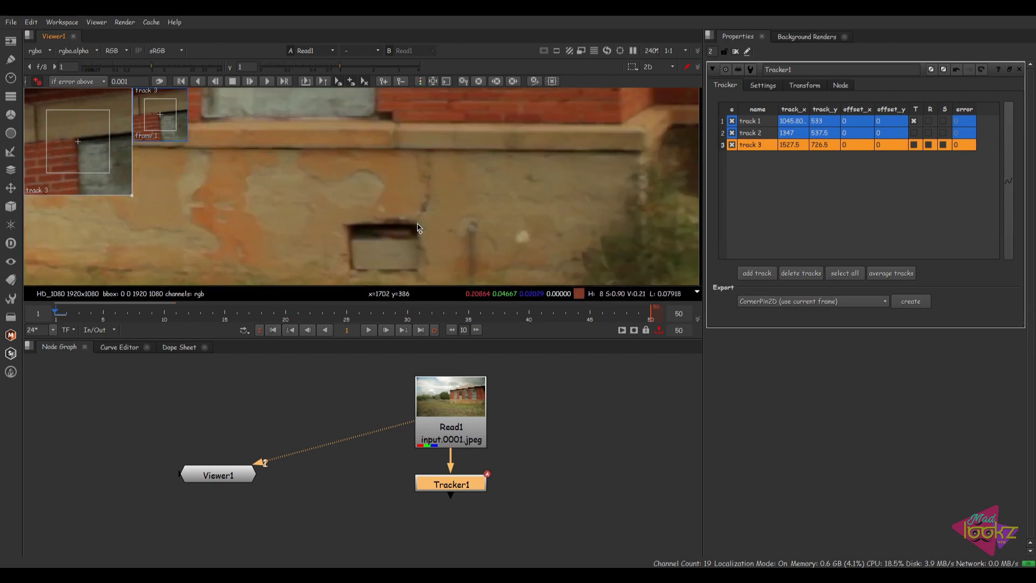
pyautogui.keyDown('ctrl'); pyautogui.keyDown('alt'); pyautogui.click(418, 224); pyautogui.keyUp('alt'); pyautogui.keyUp('ctrl')
pyautogui.scroll(-6, 589, 200)
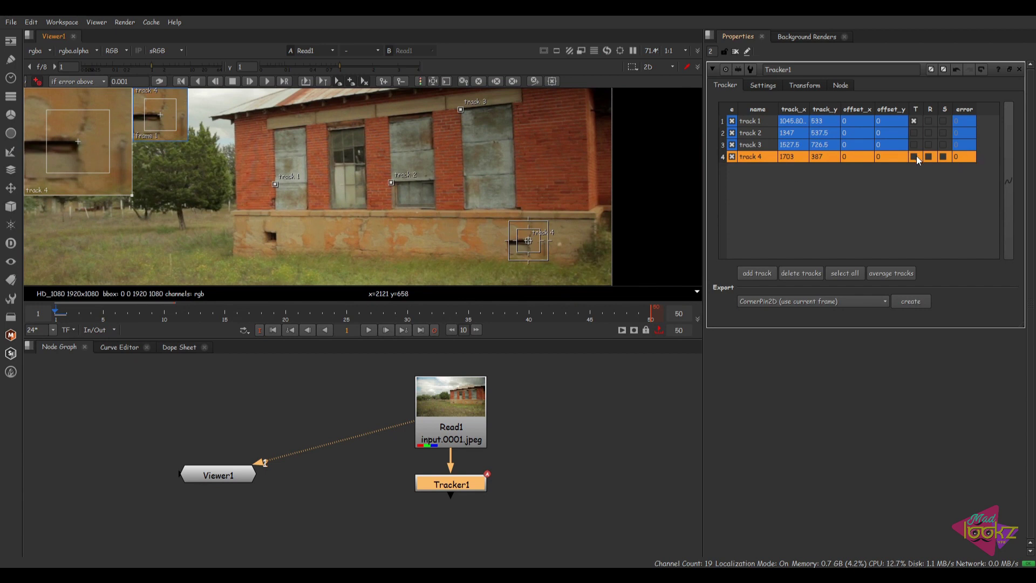
# Enable translation (T) for tracks 2, 3 and 4.
pyautogui.click(915, 144)
pyautogui.click(918, 132)
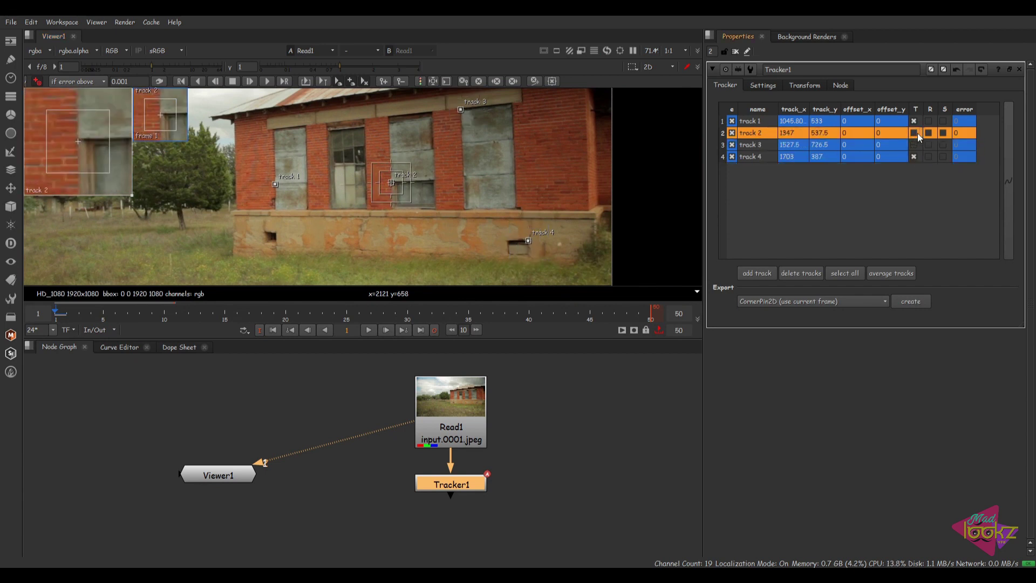
pyautogui.click(915, 145)
pyautogui.click(916, 145)
pyautogui.click(913, 133)
# Enable rotation (R) for all four tracks.
pyautogui.click(929, 120)
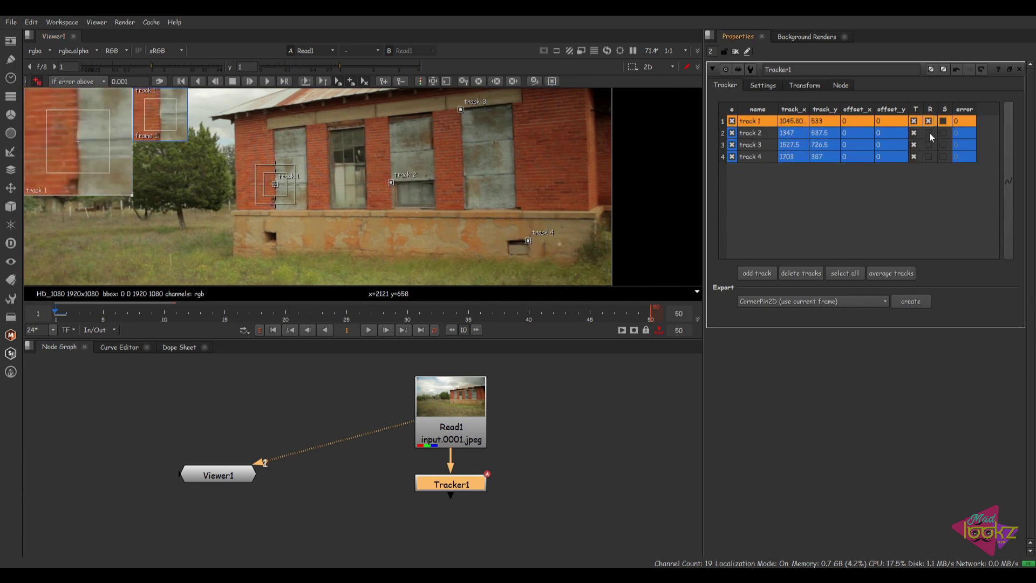
pyautogui.click(929, 132)
pyautogui.click(928, 148)
pyautogui.click(929, 157)
# Enable scale (S) for all four tracks and select tracks 1 to 4 together.
pyautogui.click(944, 154)
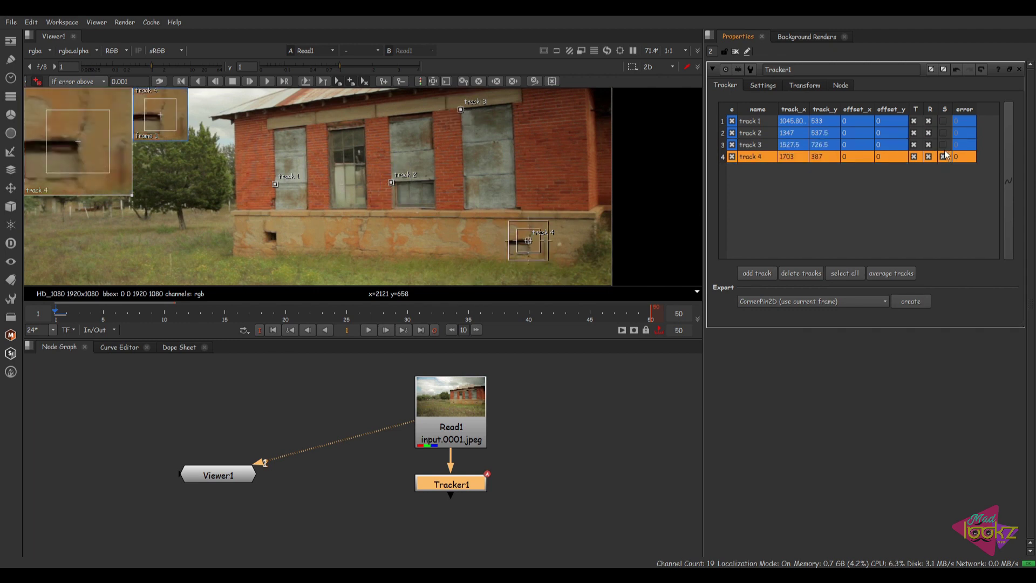
pyautogui.click(943, 144)
pyautogui.click(944, 133)
pyautogui.click(943, 121)
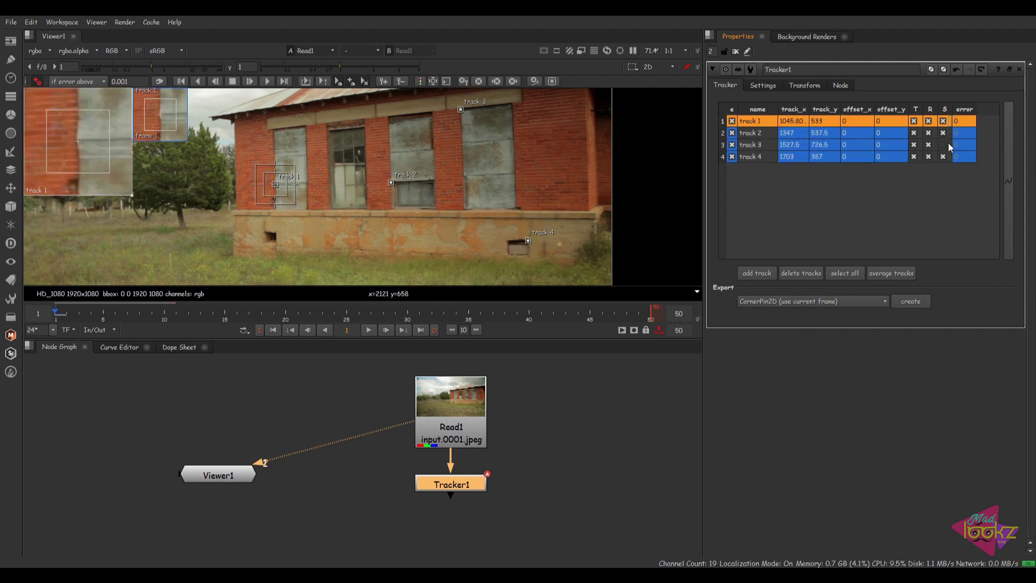
pyautogui.click(944, 145)
pyautogui.click(774, 121)
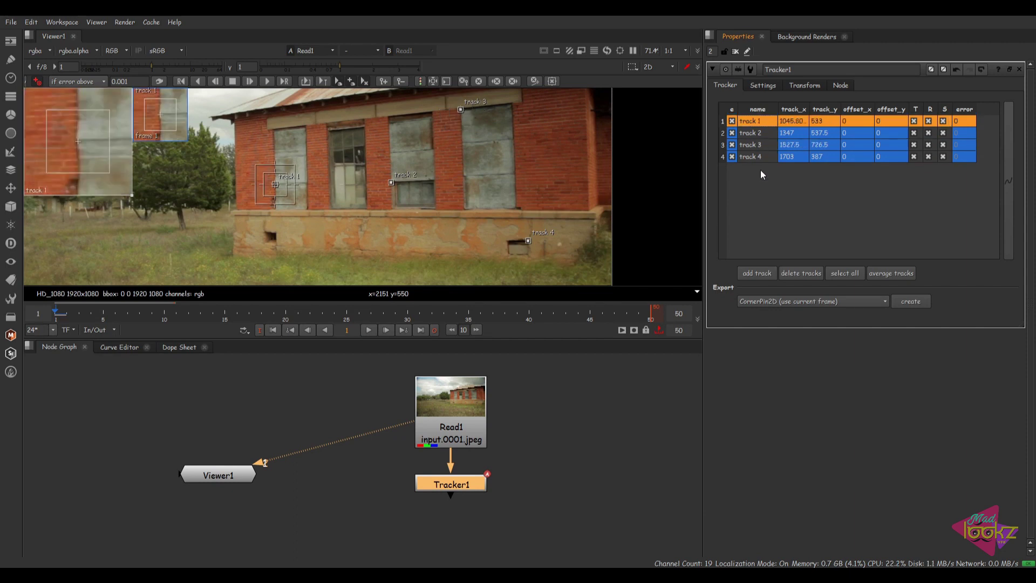
pyautogui.keyDown('shift'); pyautogui.click(756, 156); pyautogui.keyUp('shift')
# Examine the Tracker's settings for track channels, pre-track filter, auto-tracking warp type and pattern grab behaviour.
pyautogui.click(762, 85)
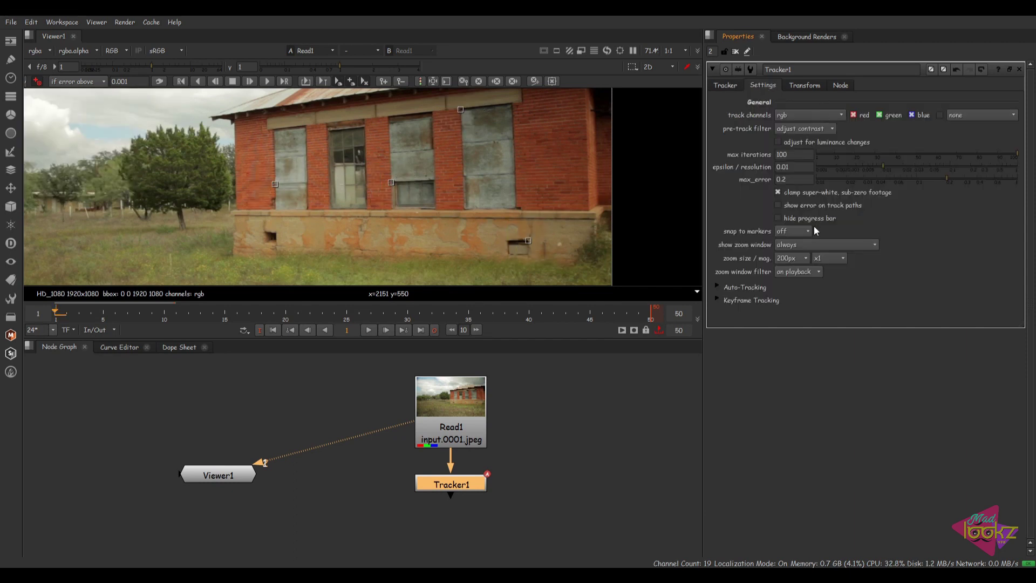
pyautogui.click(782, 115)
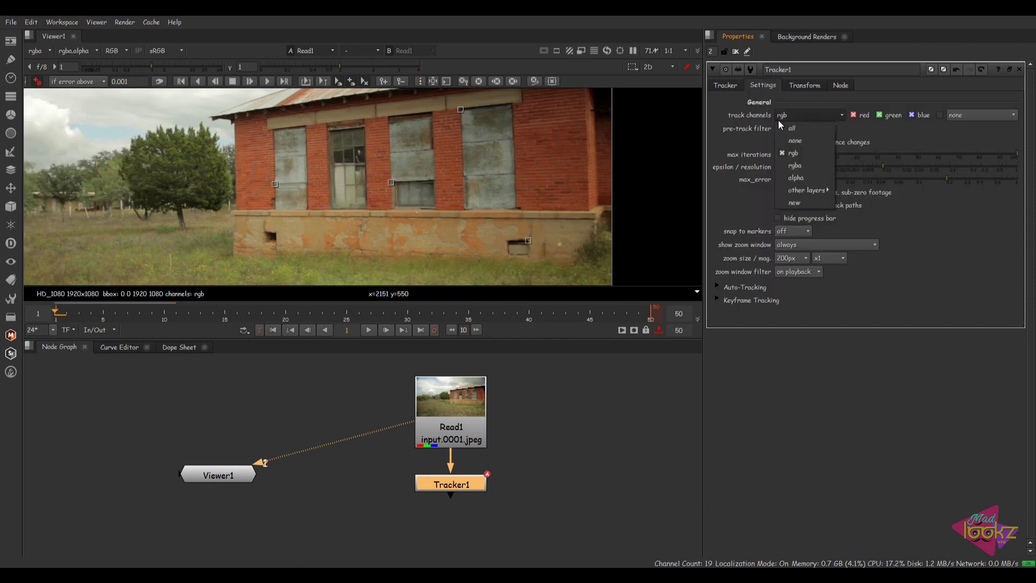
pyautogui.click(894, 128)
pyautogui.click(808, 128)
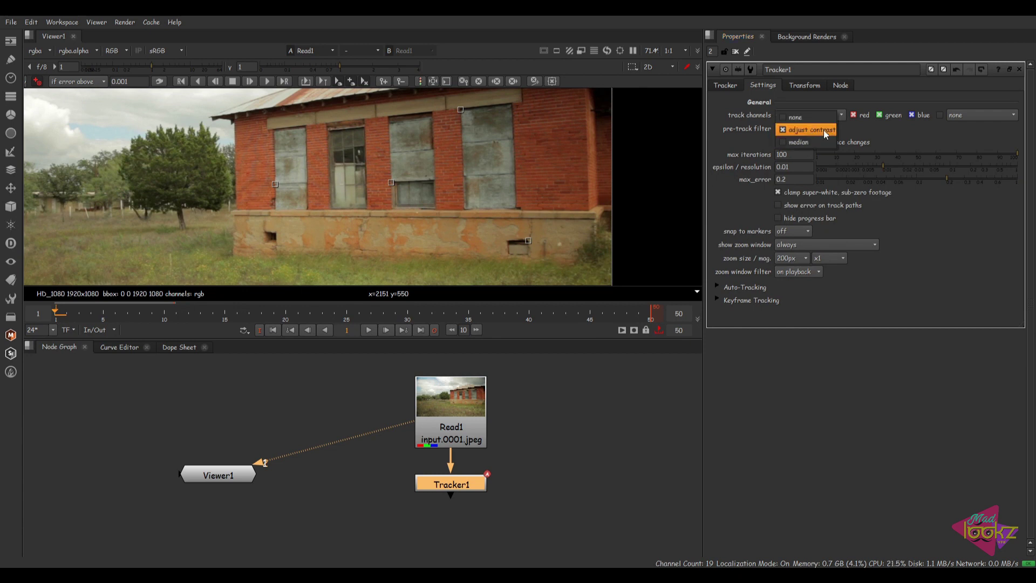
pyautogui.click(820, 130)
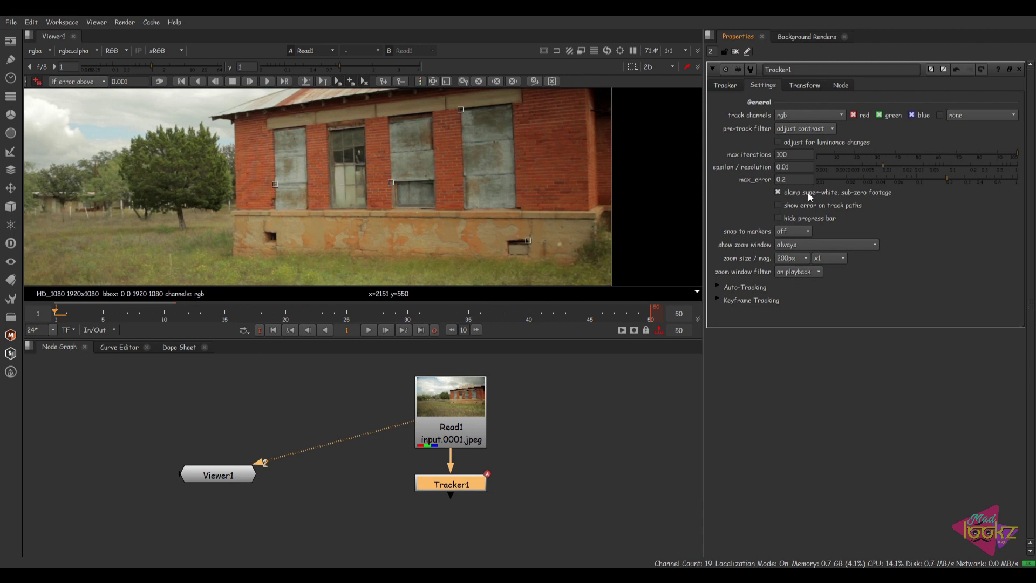
pyautogui.click(716, 286)
pyautogui.click(813, 314)
pyautogui.click(841, 315)
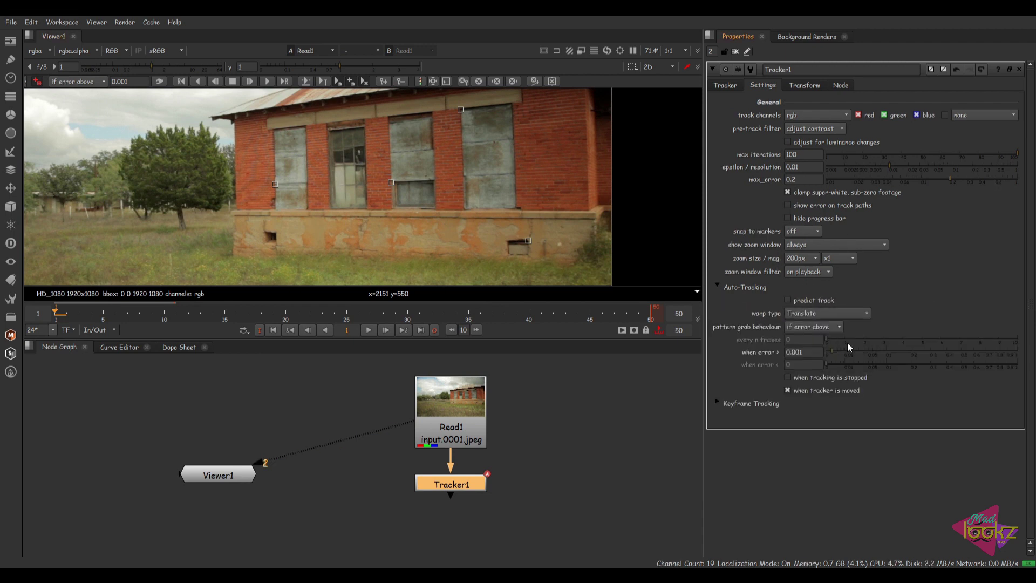
# Track the four selected points forward from frame 1, stop the tracking past frame 50, and go to frame 49.
pyautogui.click(725, 85)
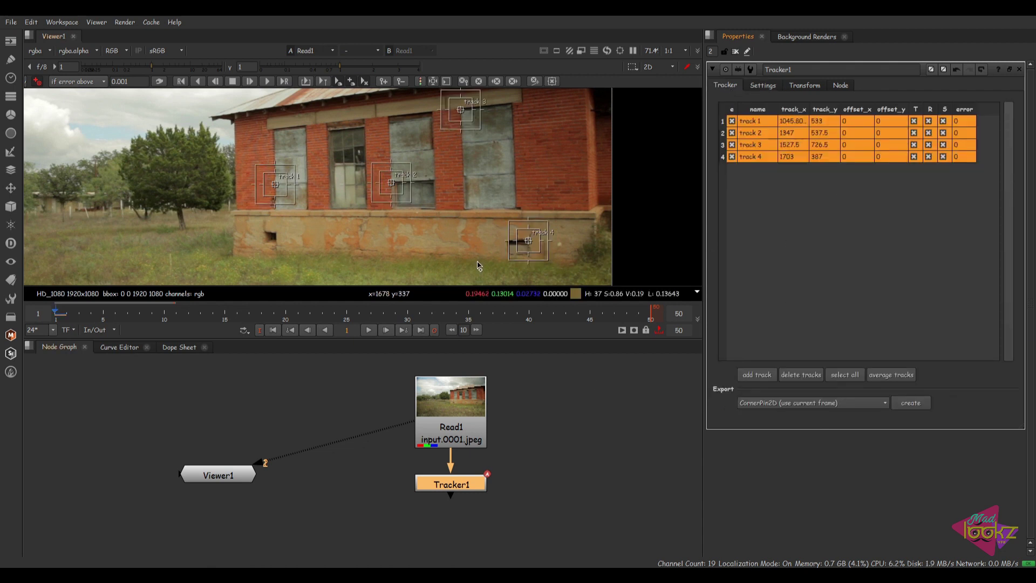
pyautogui.scroll(-2, 431, 191)
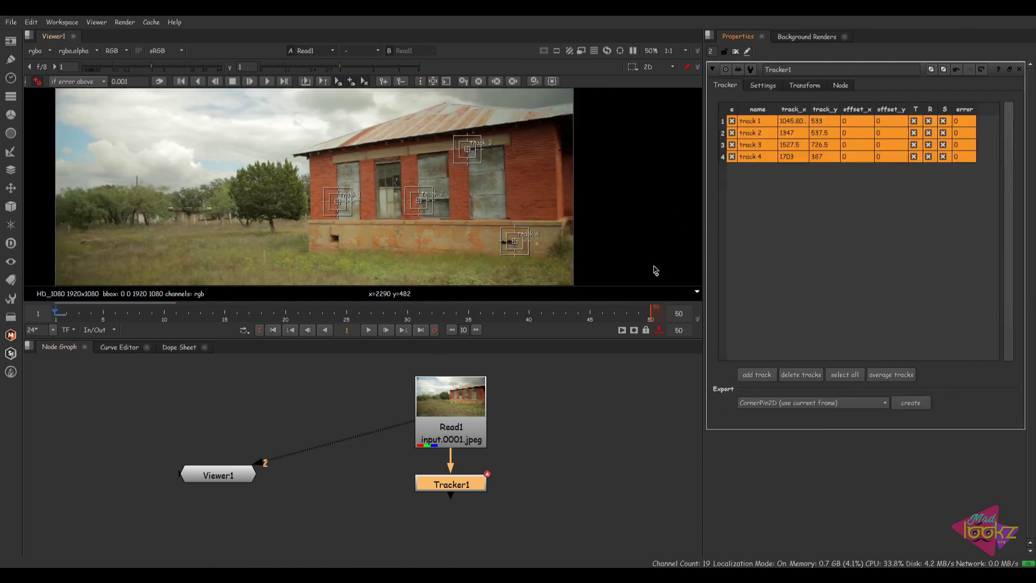
pyautogui.click(793, 84)
pyautogui.click(734, 85)
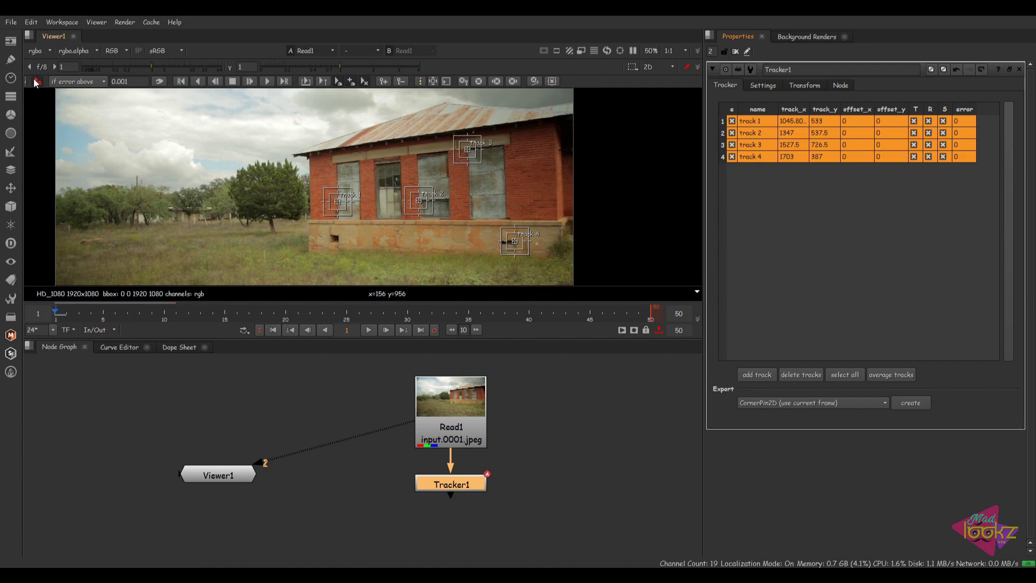
pyautogui.click(267, 81)
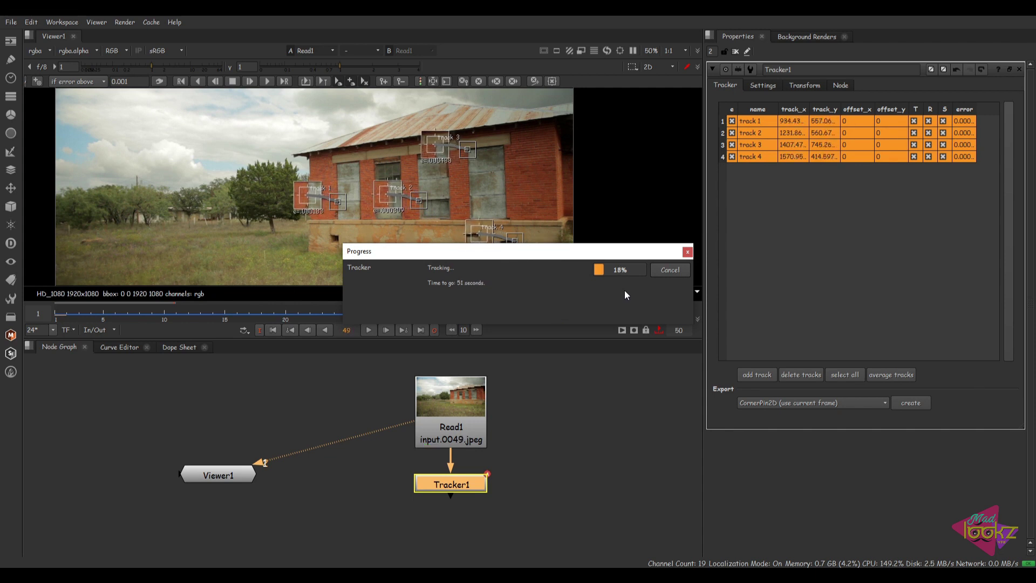
pyautogui.moveTo(636, 251); pyautogui.dragTo(496, 212)
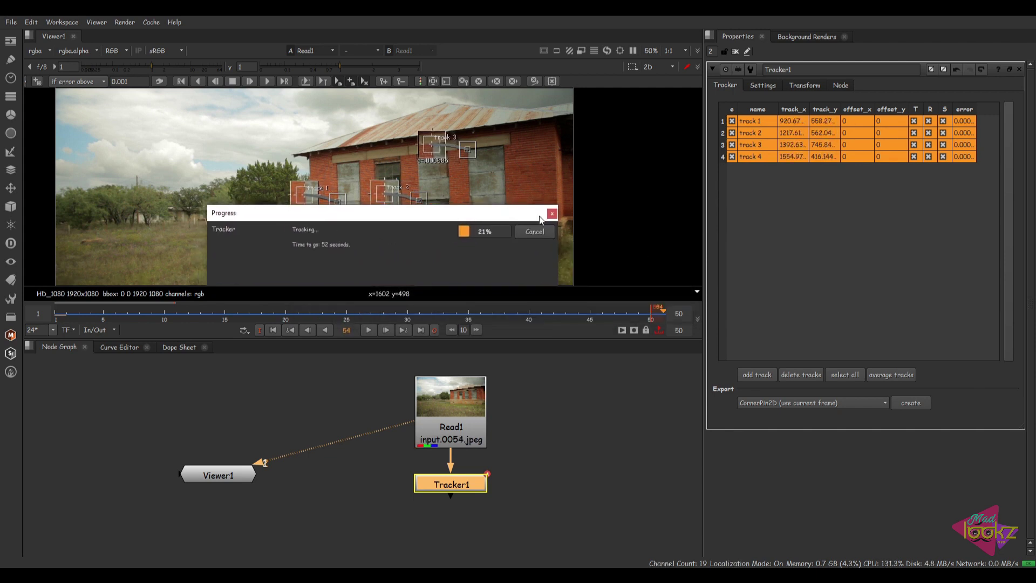
pyautogui.click(534, 232)
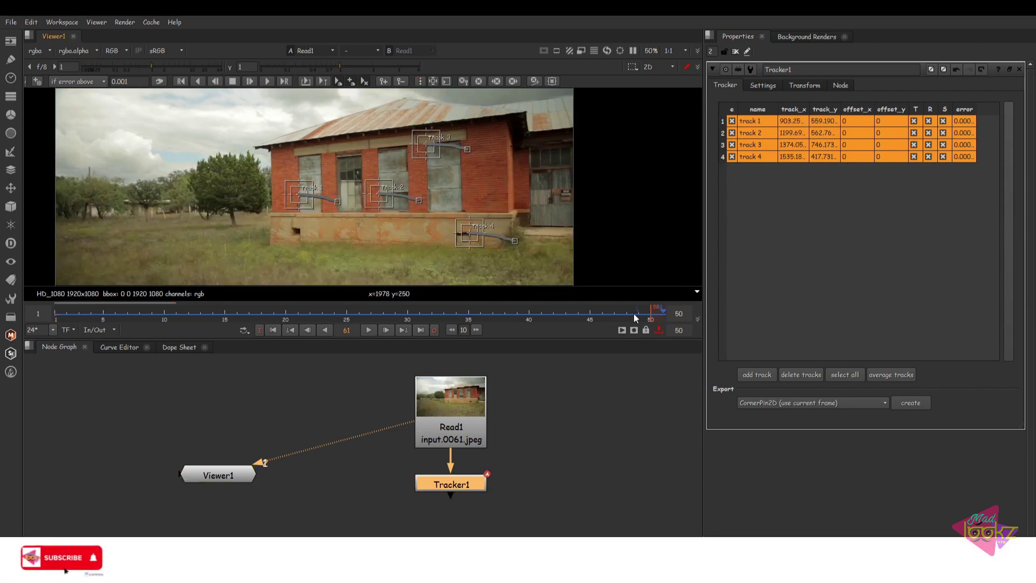
pyautogui.click(641, 313)
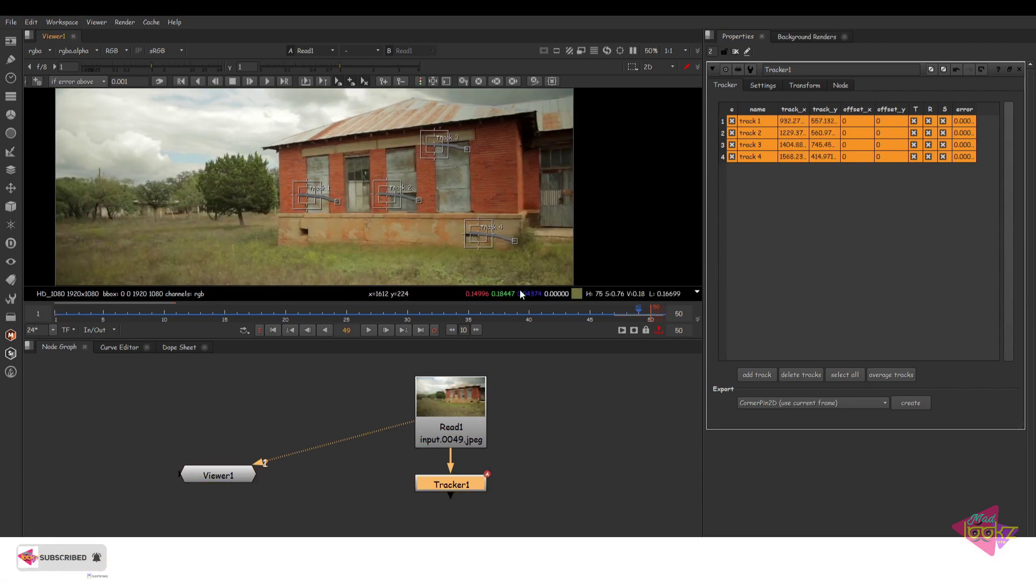
pyautogui.click(285, 81)
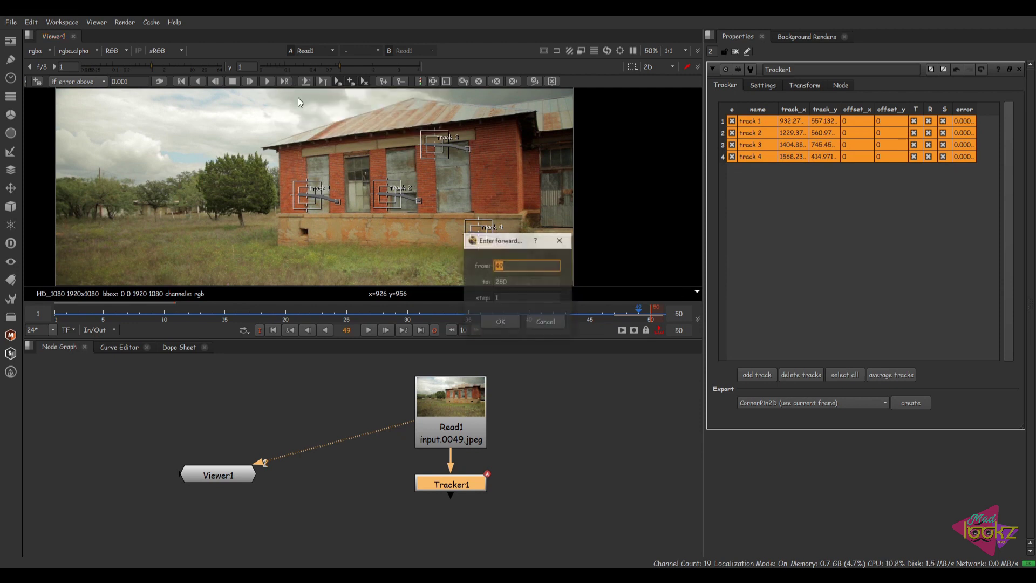
pyautogui.write('1')
pyautogui.click(523, 281)
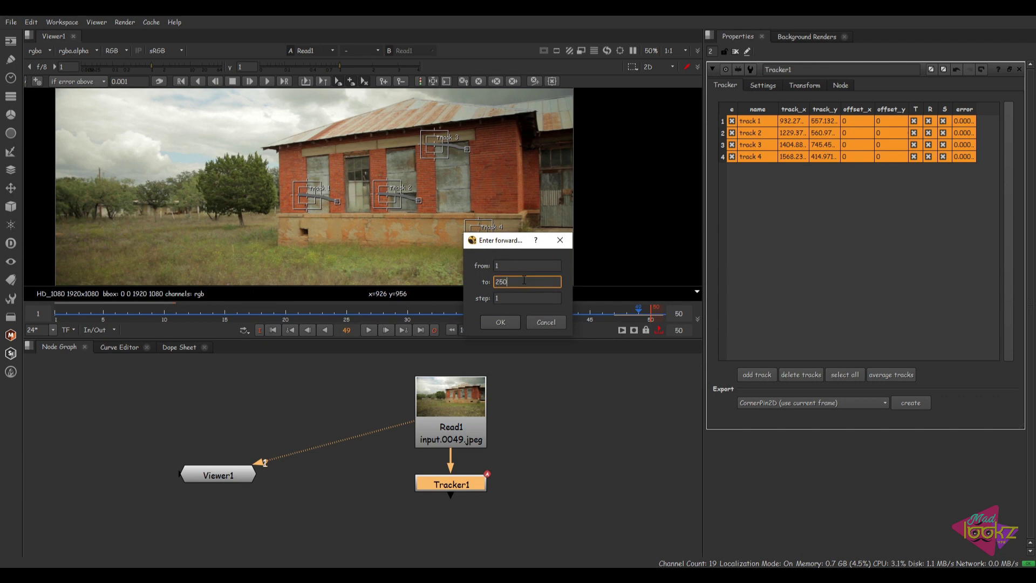
pyautogui.write('50')
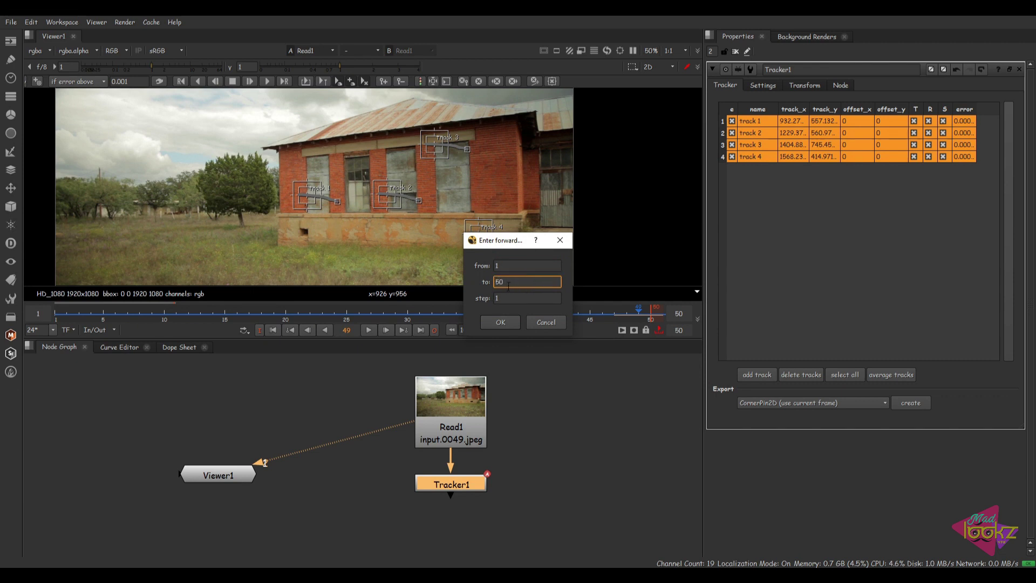
pyautogui.click(547, 322)
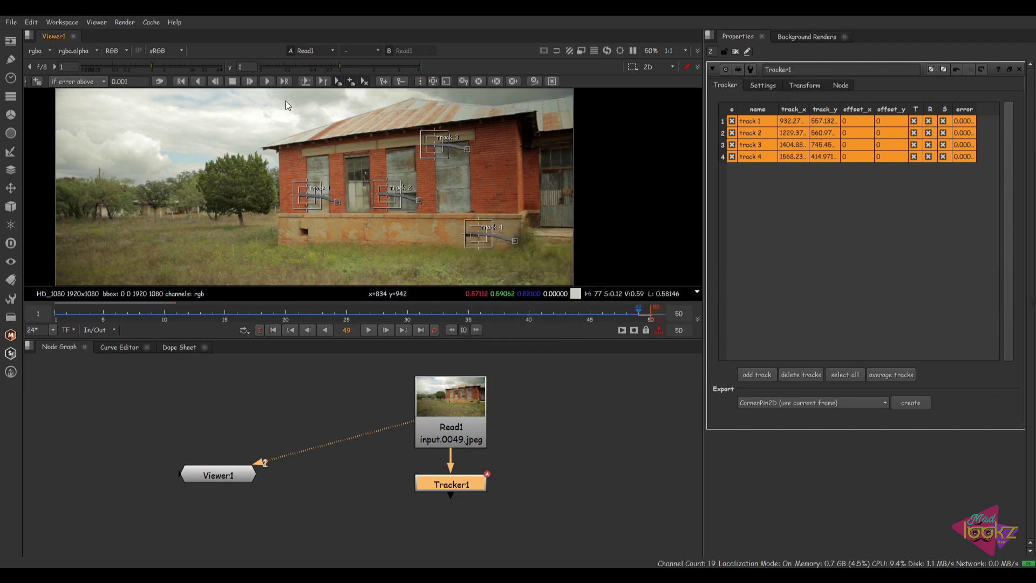
# Examine how track 2 and its motion path follow the building between frames 21 and 35.
pyautogui.moveTo(589, 313); pyautogui.dragTo(301, 324)
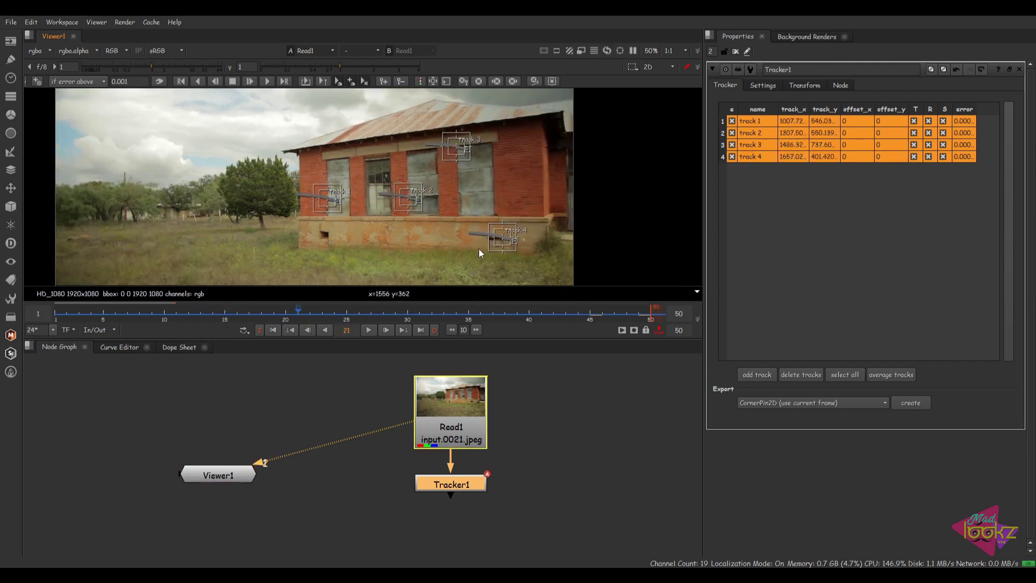
pyautogui.scroll(11, 410, 195)
pyautogui.scroll(3, 454, 232)
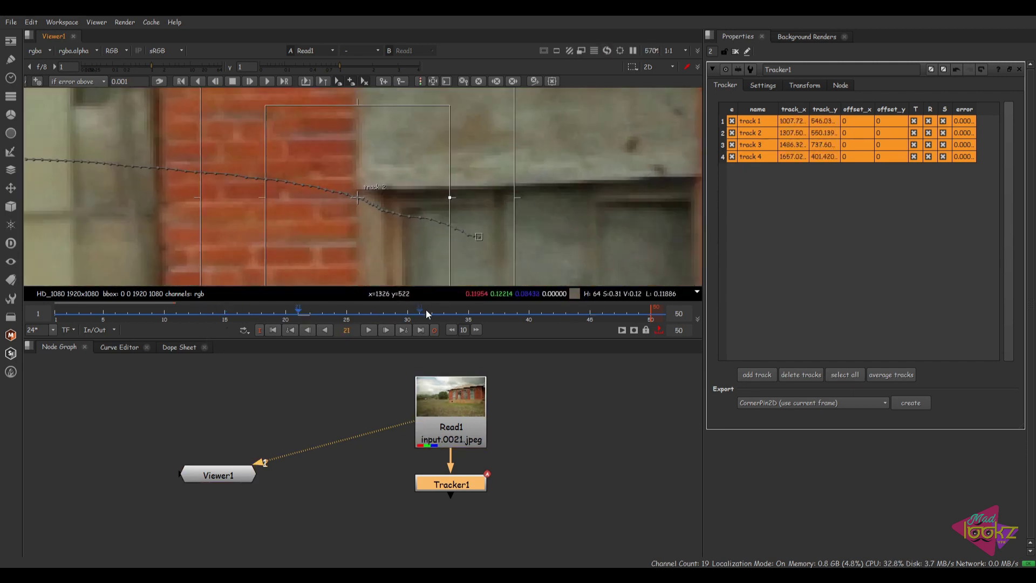
pyautogui.moveTo(314, 308); pyautogui.dragTo(468, 314)
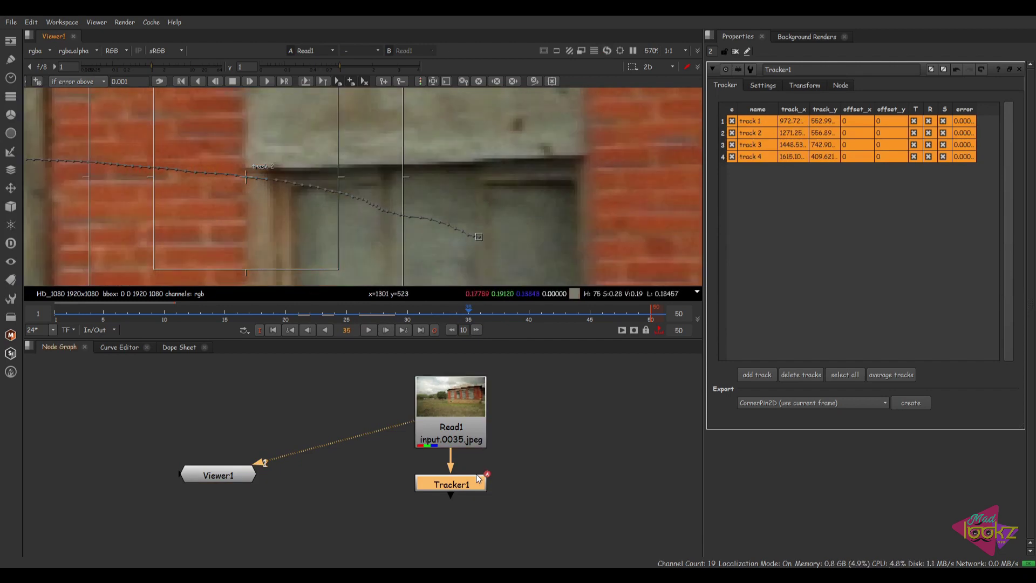
# Set the Tracker's transform to stabilize and return to its list of tracks.
pyautogui.click(804, 85)
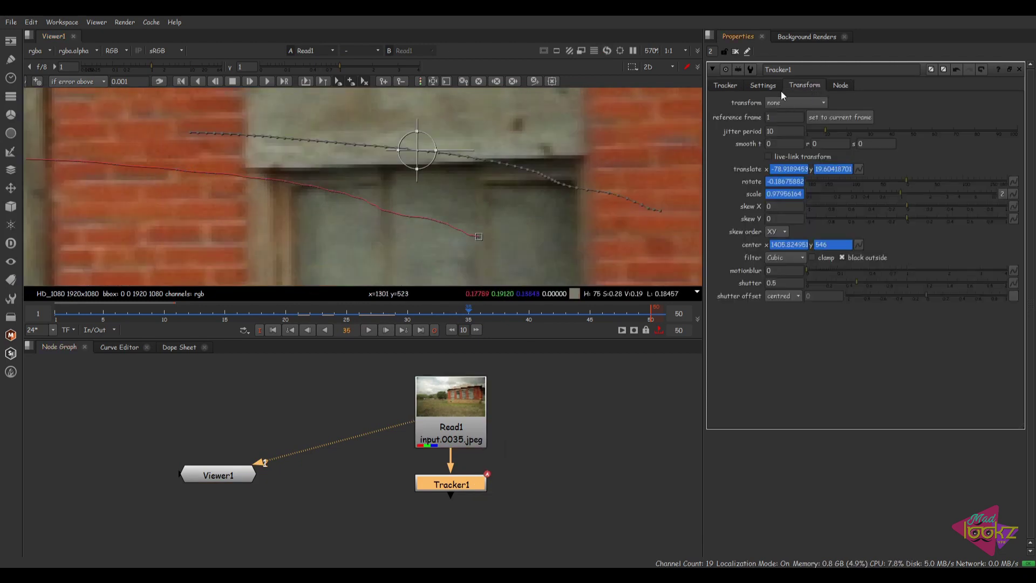
pyautogui.click(791, 102)
pyautogui.click(800, 119)
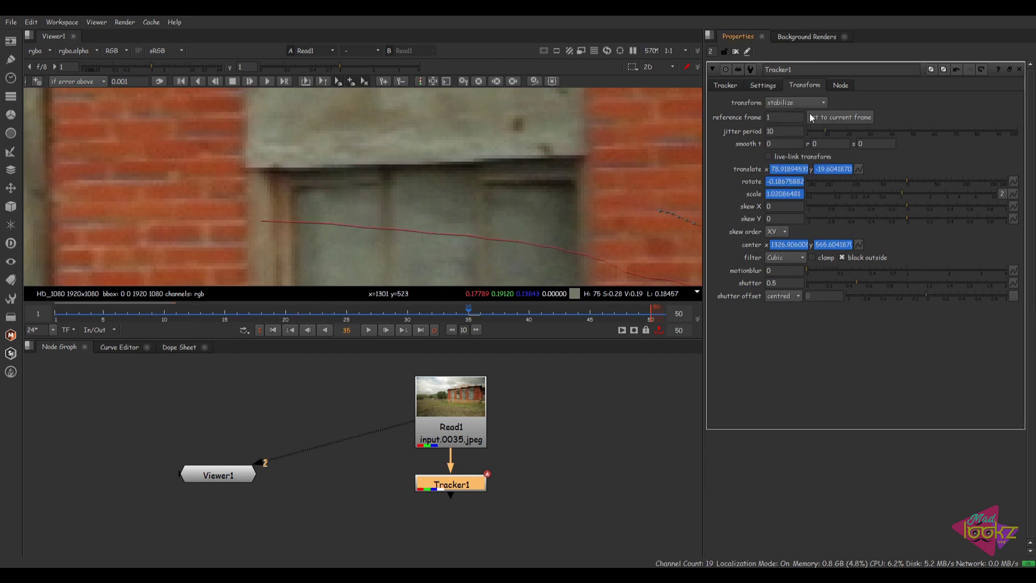
pyautogui.click(730, 85)
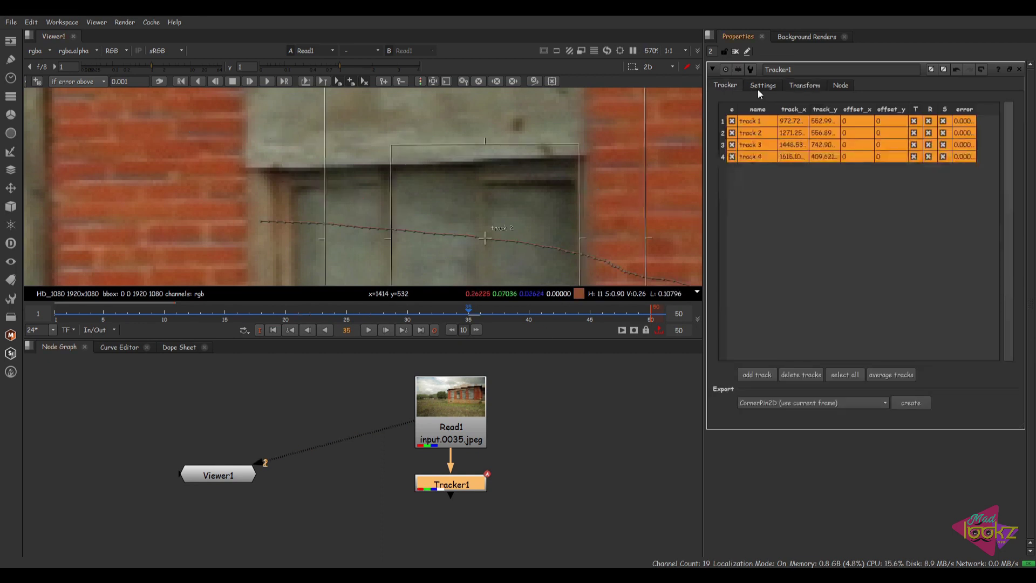
pyautogui.click(802, 85)
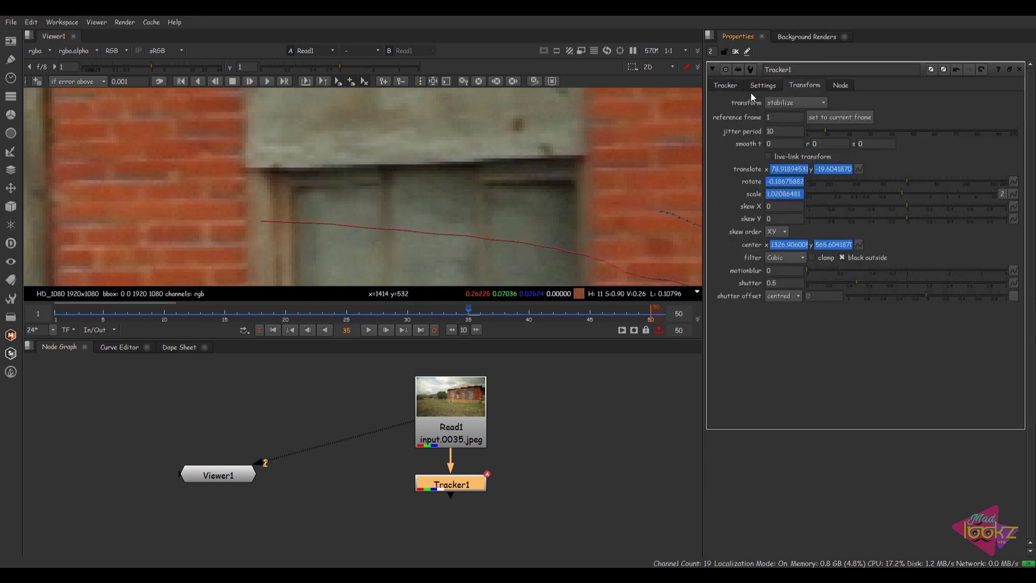
pyautogui.click(726, 86)
# Feed Tracker1 into the viewer's second input and check the stabilized footage across the frame range.
pyautogui.scroll(-3, 400, 183)
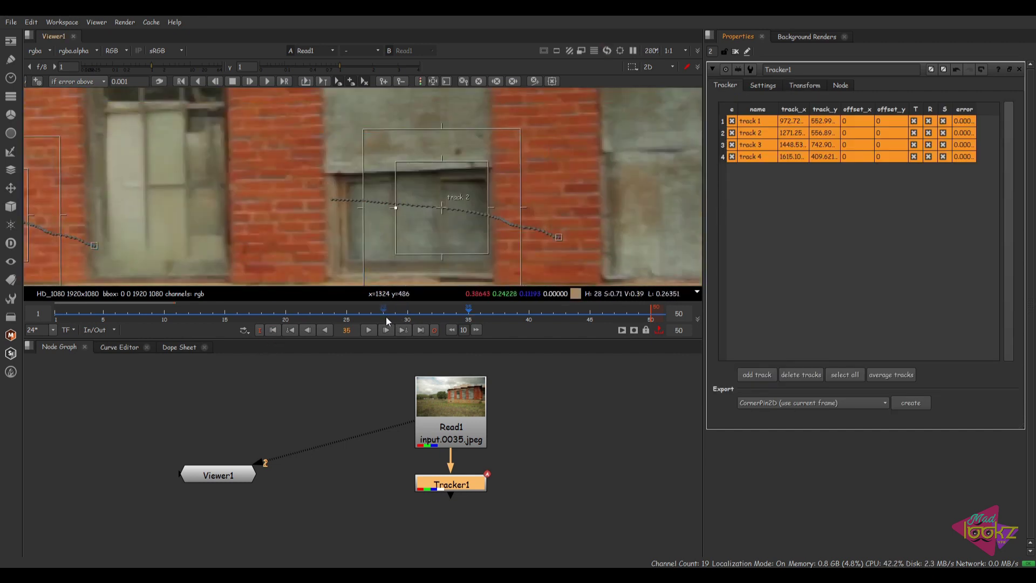
pyautogui.moveTo(386, 317); pyautogui.dragTo(189, 313)
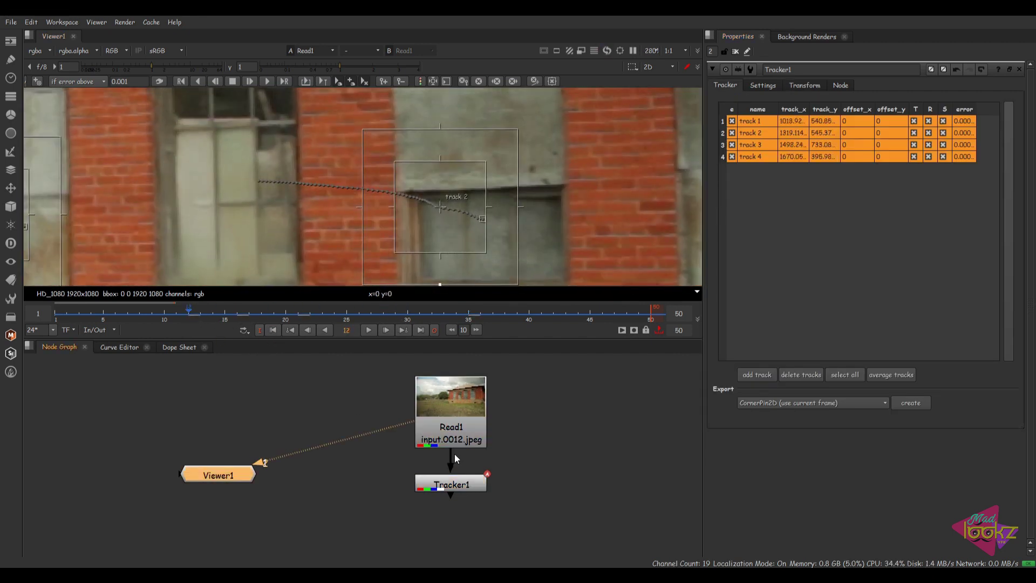
pyautogui.press('2')
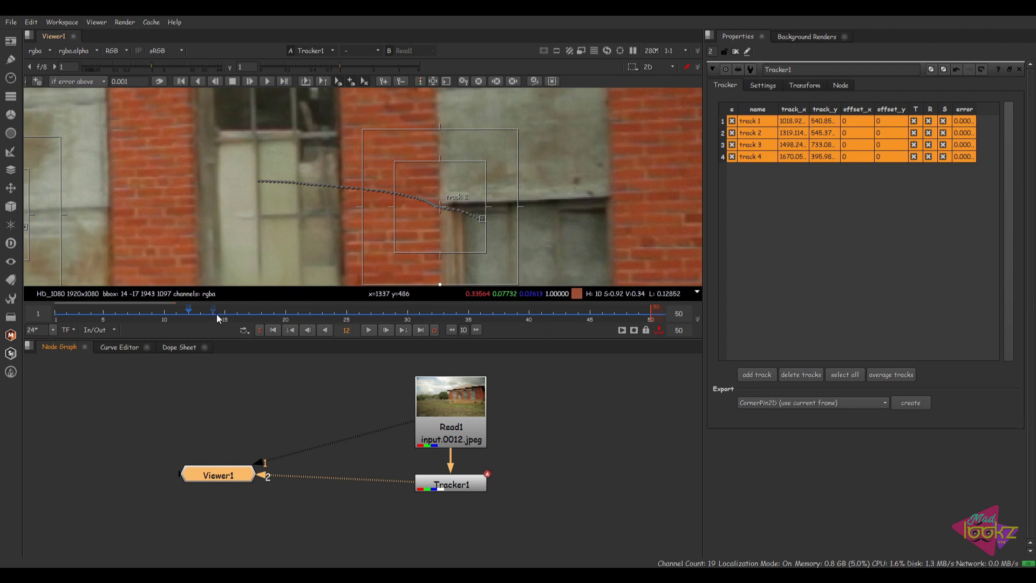
pyautogui.moveTo(216, 314); pyautogui.dragTo(541, 312)
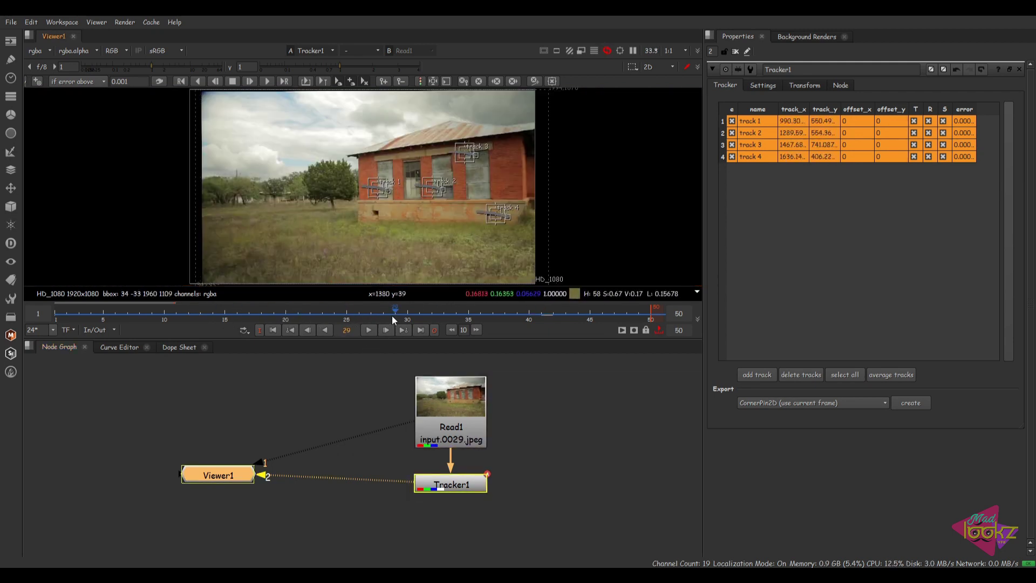
pyautogui.moveTo(392, 320); pyautogui.dragTo(249, 343)
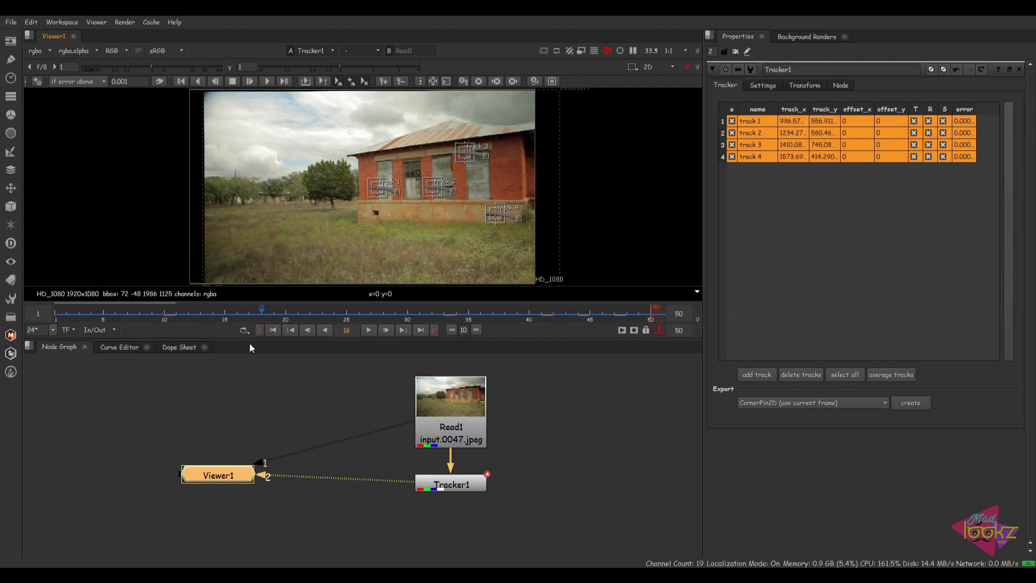
# Compare the original Read1 footage with the stabilized Tracker1 output, and select the Tracker1 node.
pyautogui.press('1')
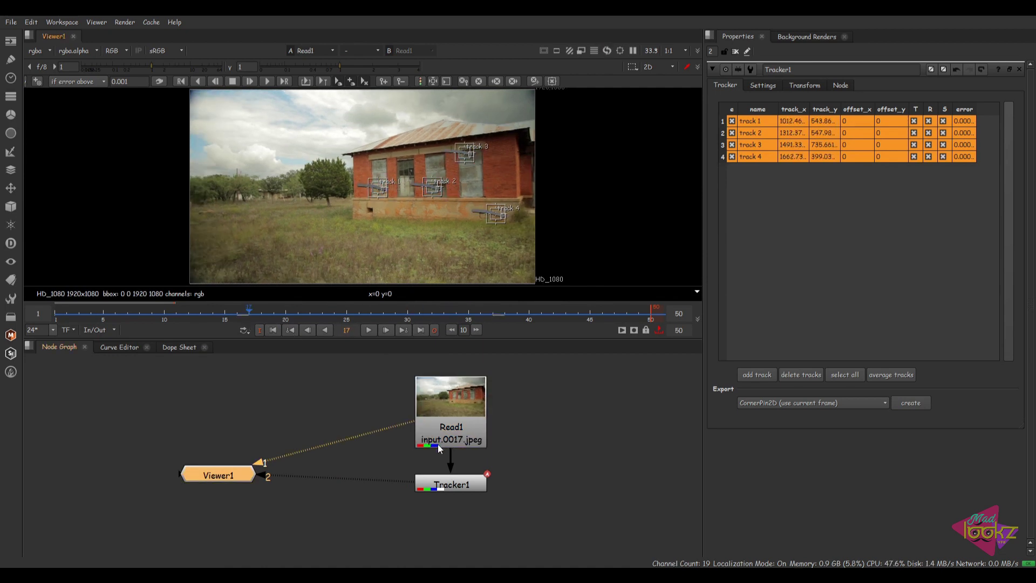
pyautogui.press('2')
pyautogui.moveTo(539, 457); pyautogui.dragTo(346, 536)
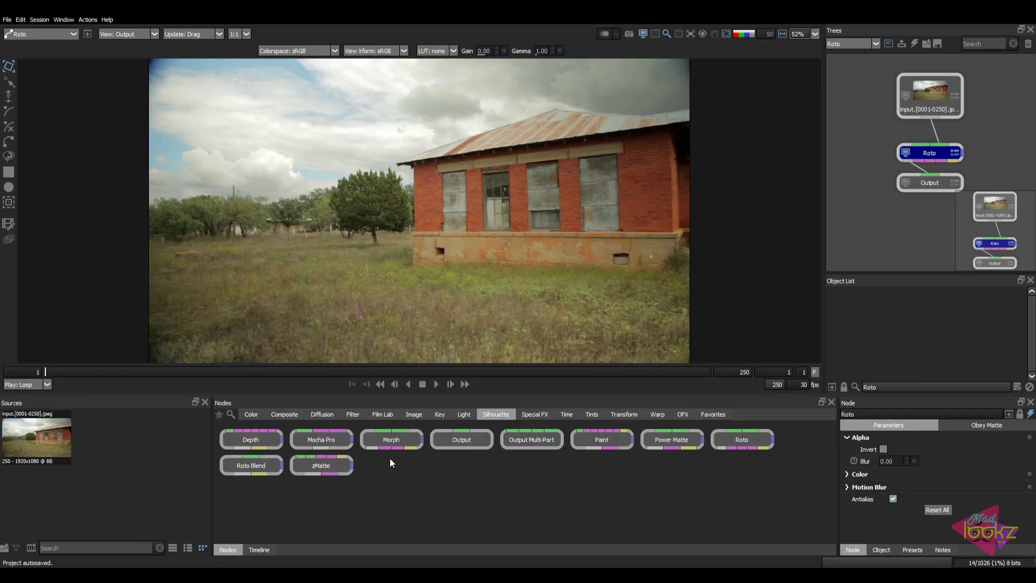
# Switch to Silhouette and space the Roto and Output nodes further apart in the tree.
pyautogui.moveTo(892, 193); pyautogui.dragTo(847, 199, button='middle')
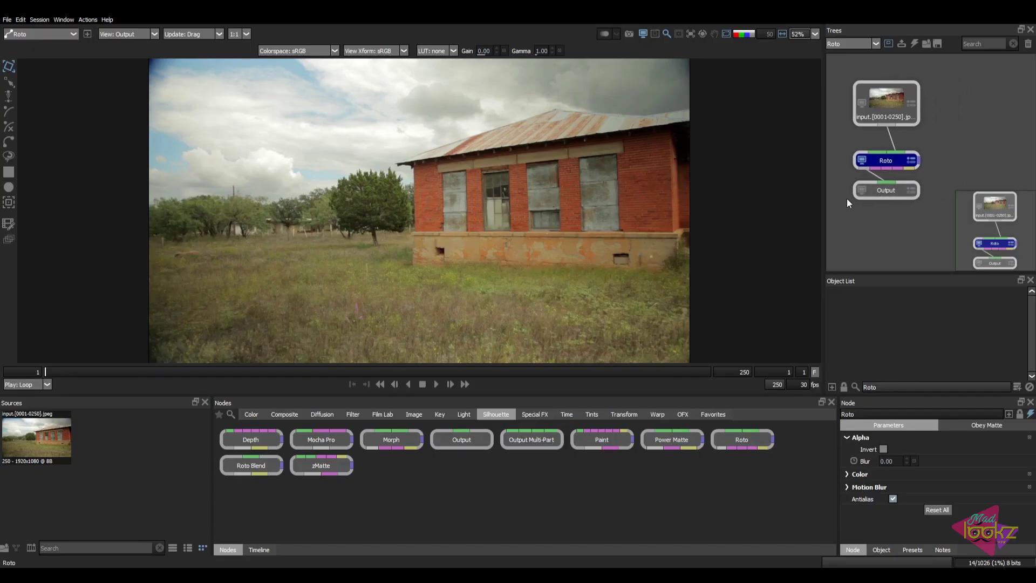
pyautogui.moveTo(897, 190); pyautogui.dragTo(895, 204)
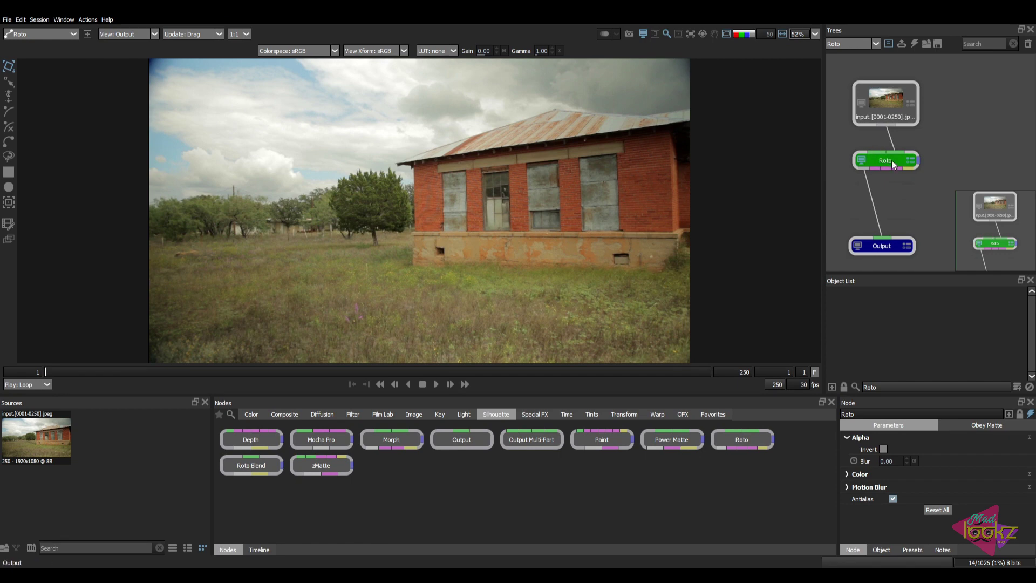
pyautogui.moveTo(892, 160); pyautogui.dragTo(891, 168)
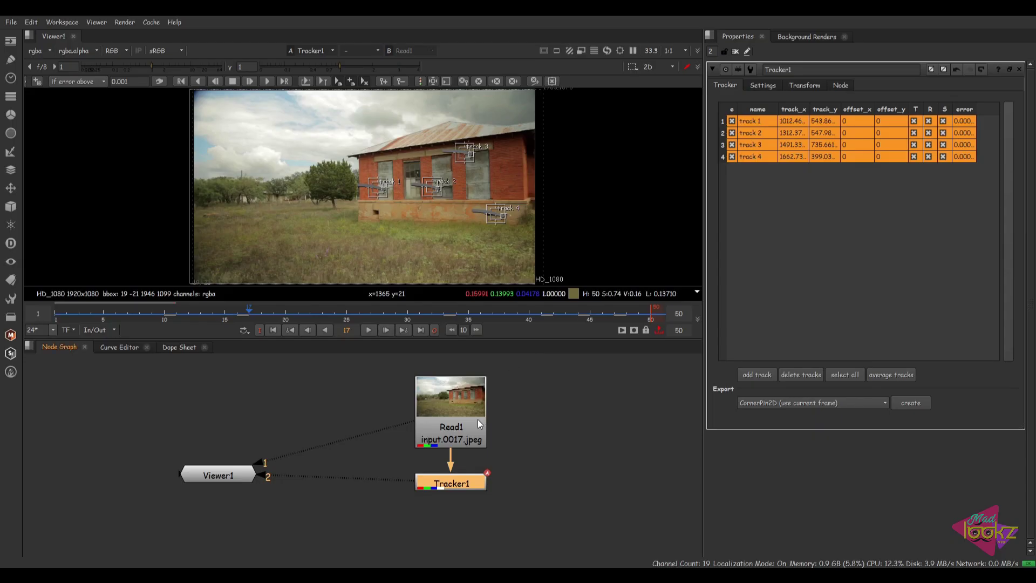
# Switch back to Nuke and start exporting the selected Tracker1 node as a script, with E:/Professional/FOOTAGES/ as the destination folder.
pyautogui.click(13, 23)
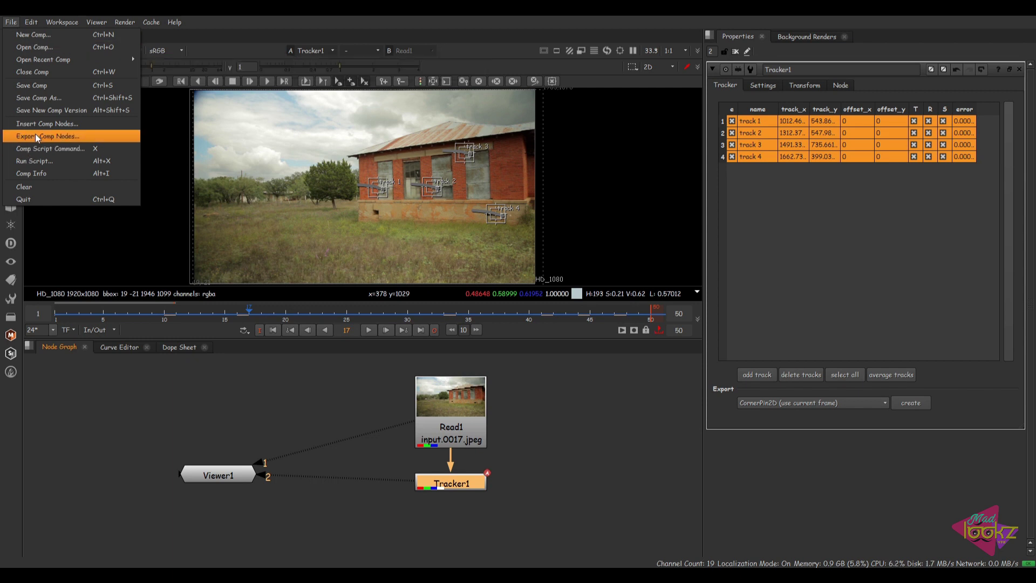
pyautogui.click(34, 136)
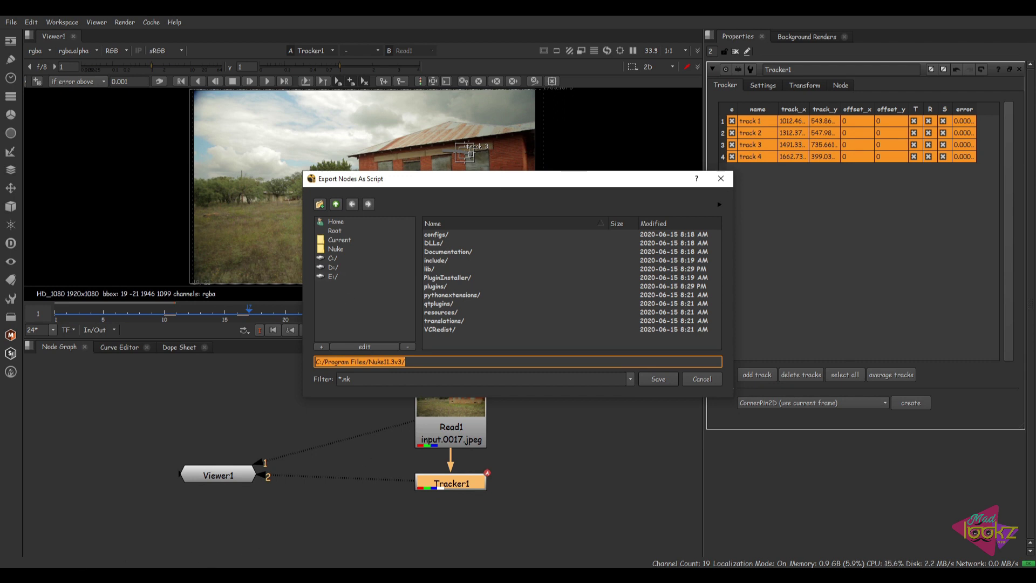
pyautogui.click(112, 555)
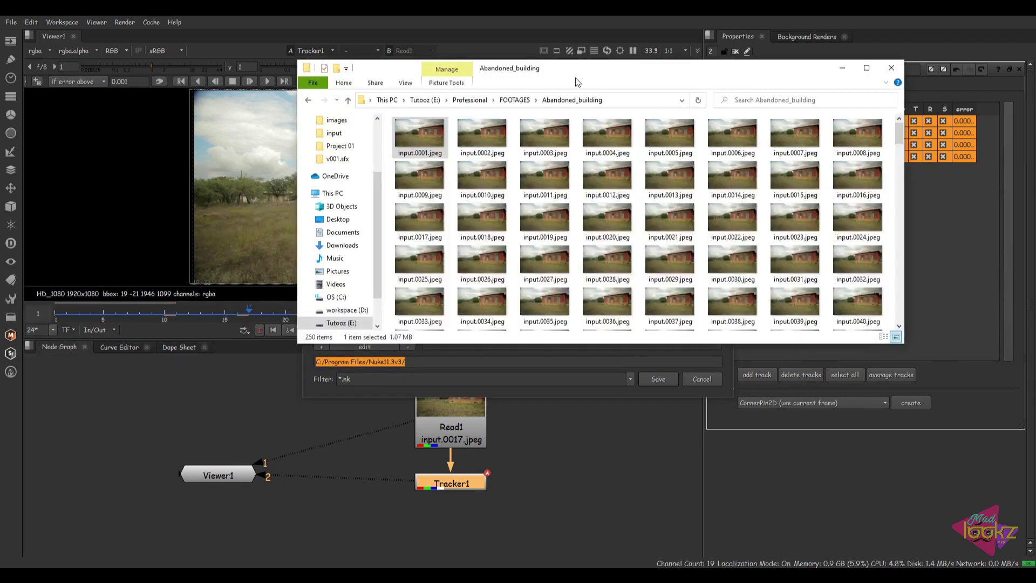
pyautogui.click(515, 100)
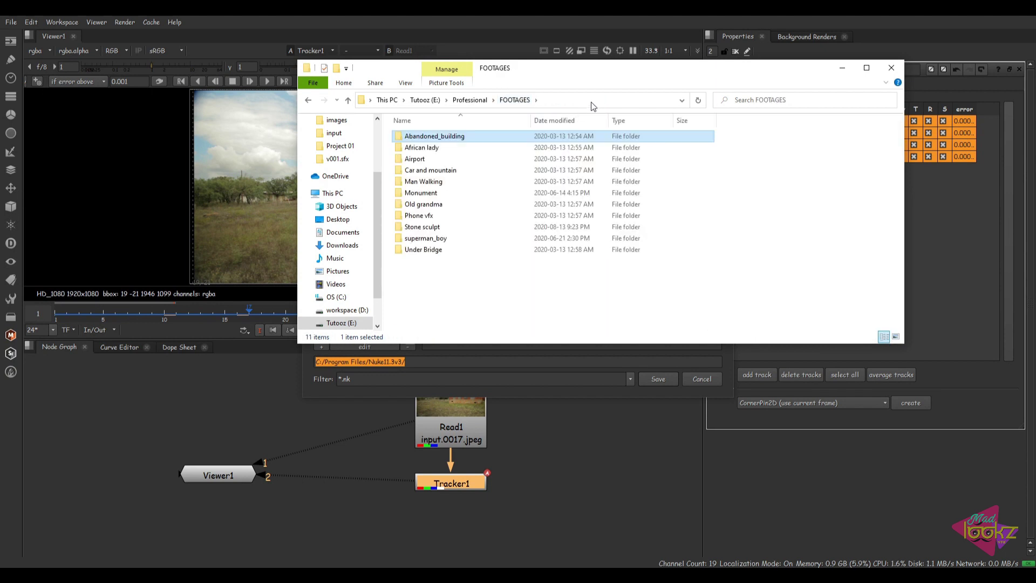
pyautogui.click(592, 103)
pyautogui.hotkey('ctrl', 'c')
pyautogui.click(445, 368)
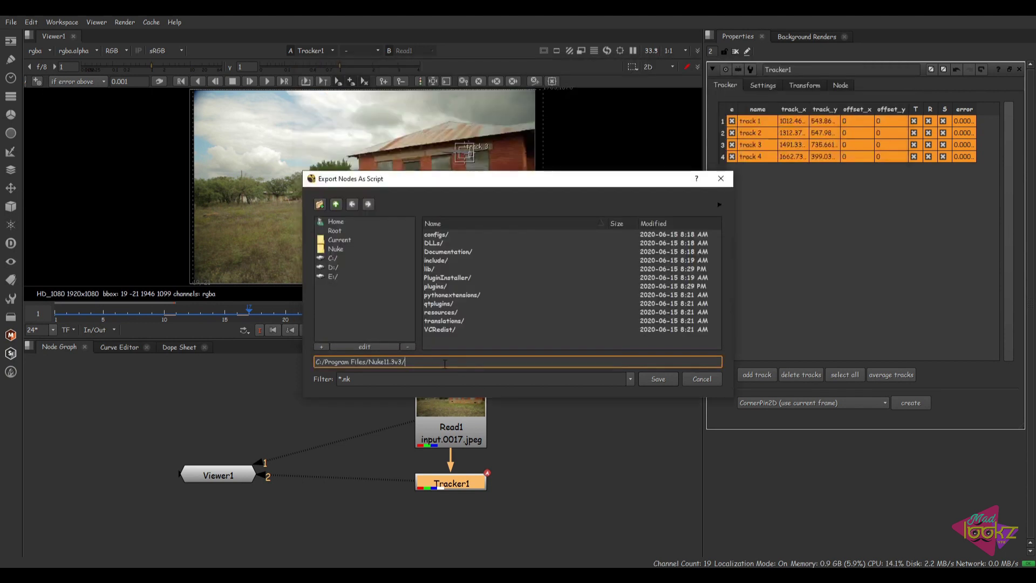
pyautogui.hotkey('ctrl', 'a')
pyautogui.hotkey('ctrl', 'v')
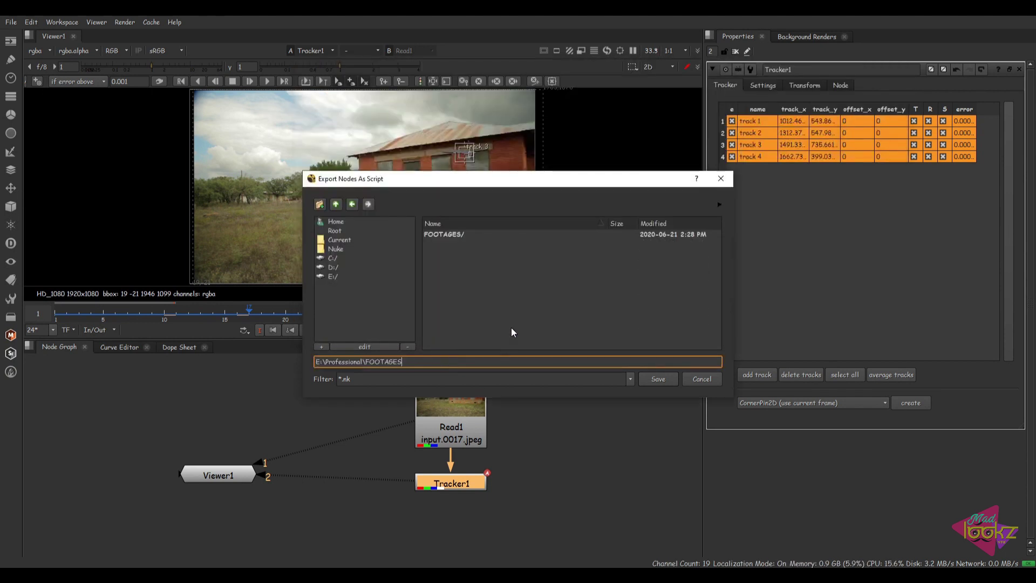
pyautogui.doubleClick(462, 237)
# Name the exported script Track01 and save it in the FOOTAGES folder.
pyautogui.click(424, 361)
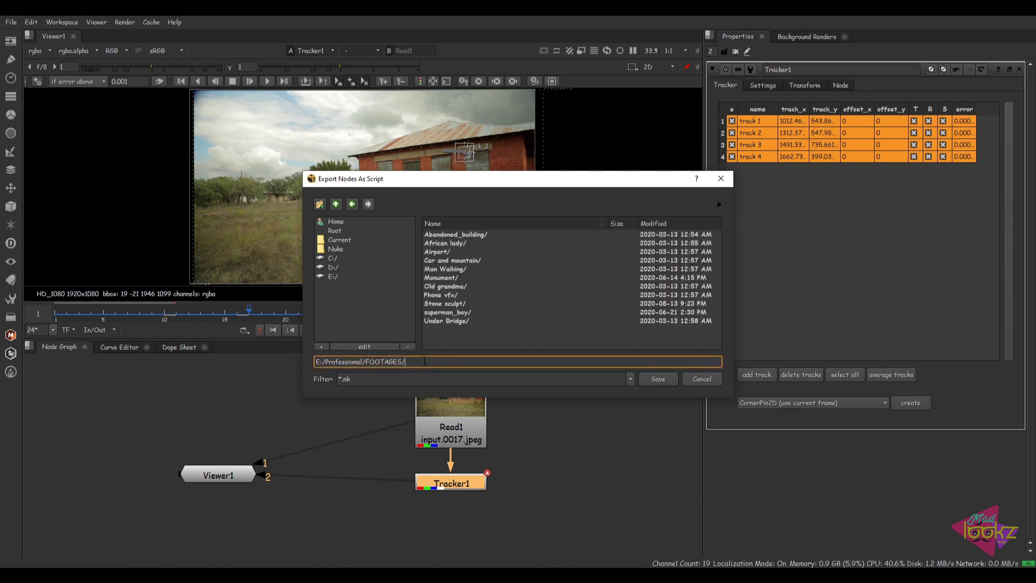
pyautogui.write('Track')
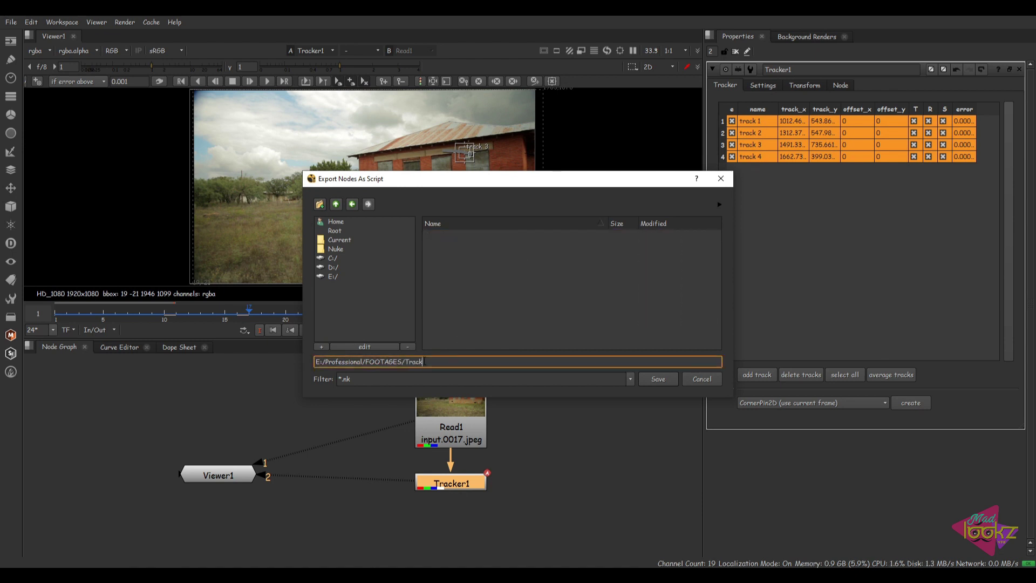
pyautogui.write('01')
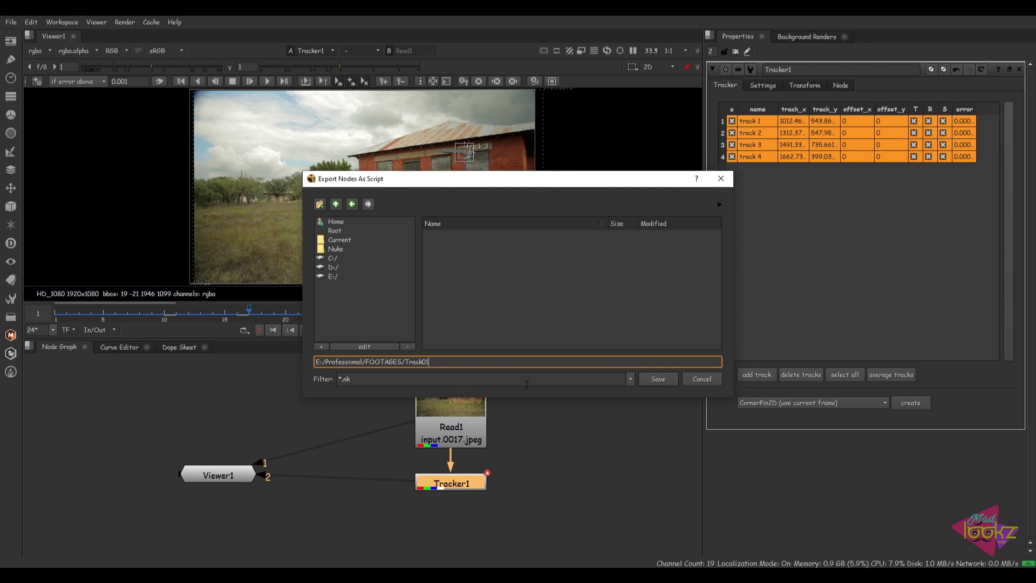
pyautogui.click(658, 379)
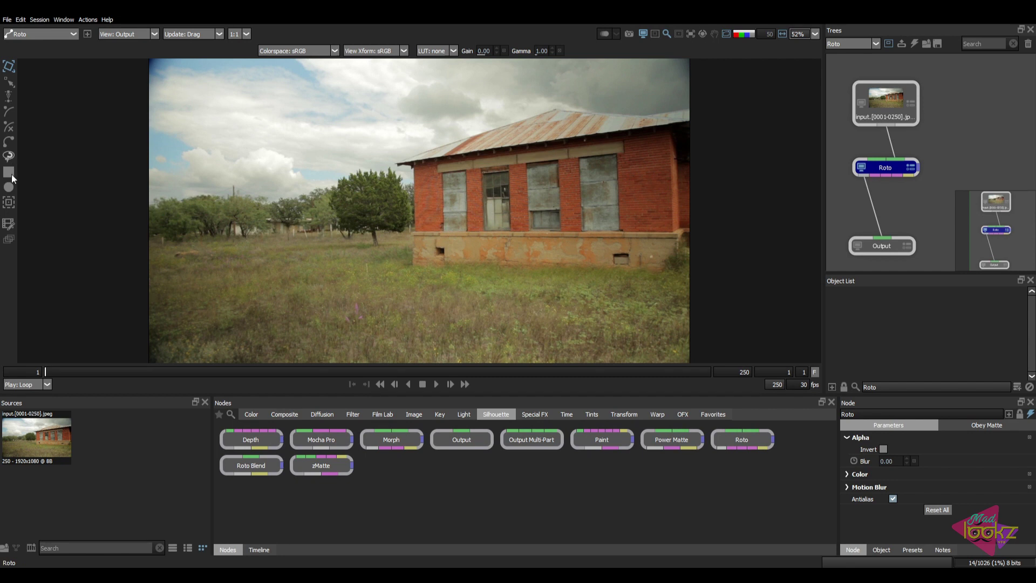
# Switch to Silhouette and open the Point Tracker for the Roto node.
pyautogui.click(12, 207)
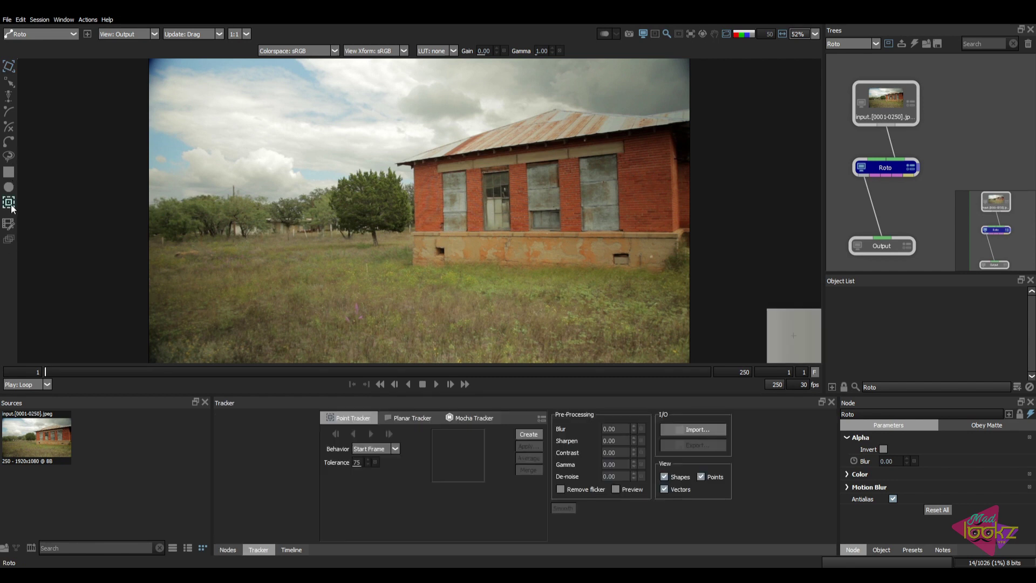
pyautogui.click(461, 417)
pyautogui.click(357, 418)
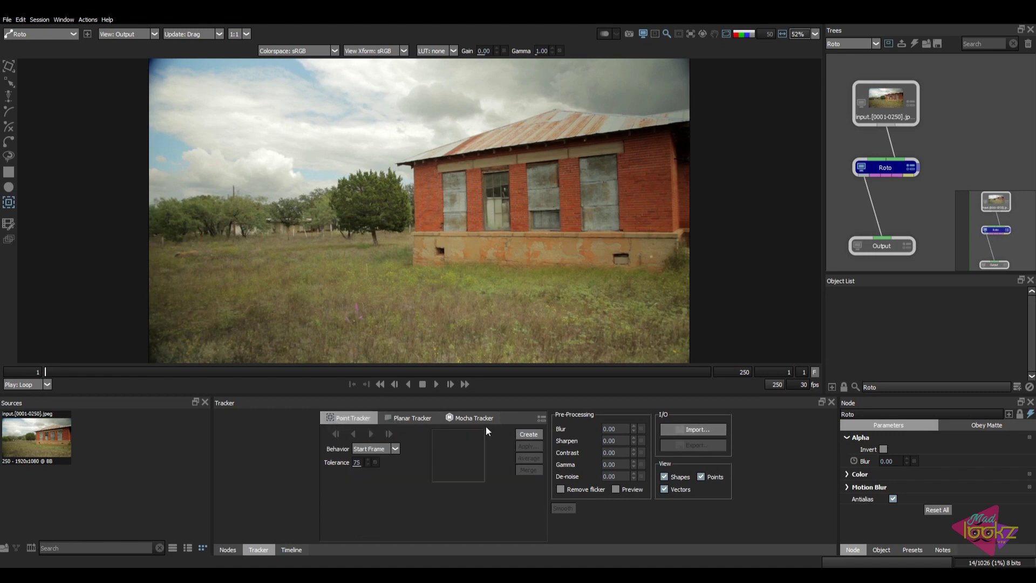
pyautogui.click(471, 418)
pyautogui.click(349, 418)
# Import the point tracks from Track01.nk in the FOOTAGES folder.
pyautogui.click(693, 429)
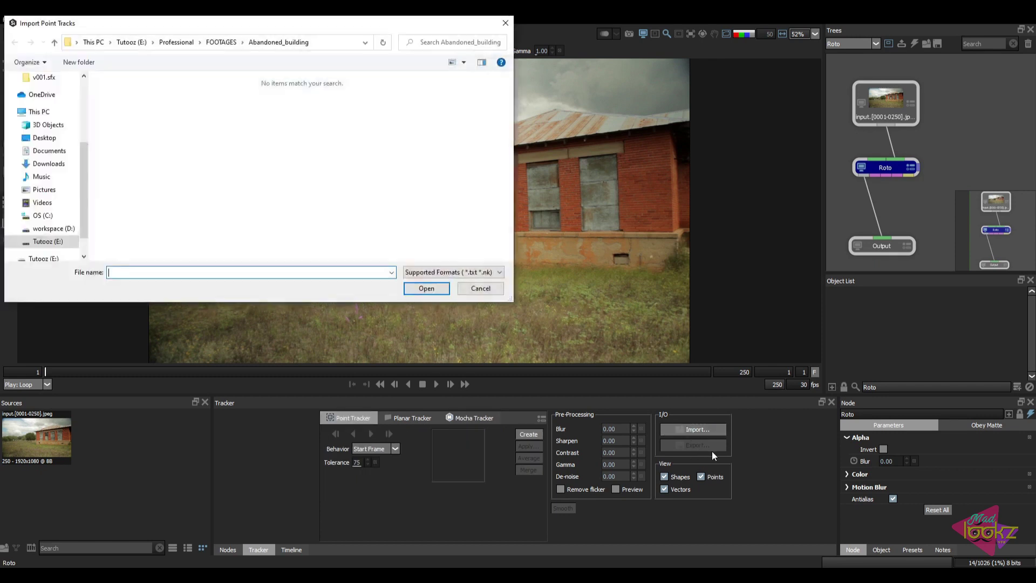
pyautogui.click(223, 47)
pyautogui.click(128, 221)
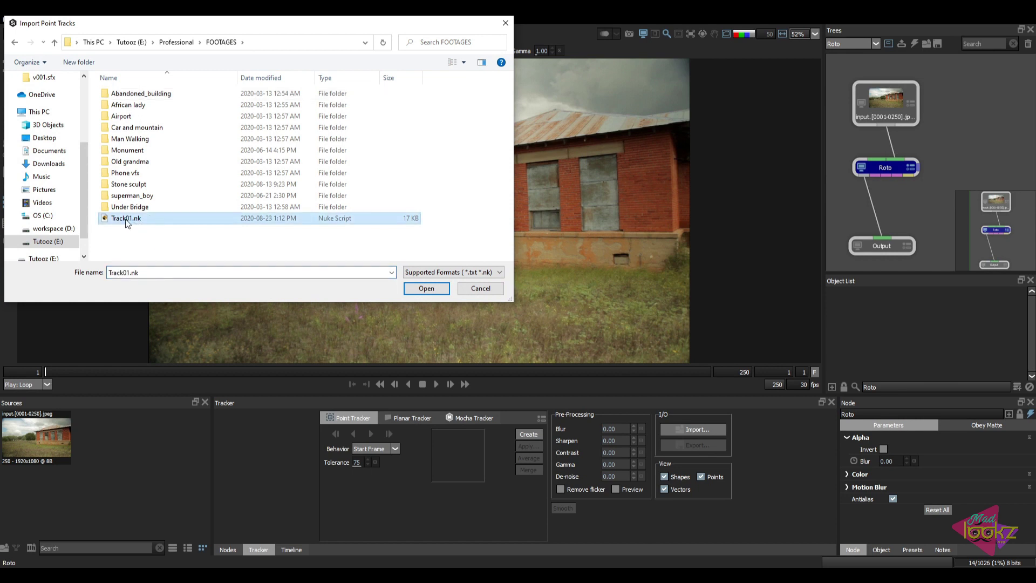
pyautogui.click(426, 288)
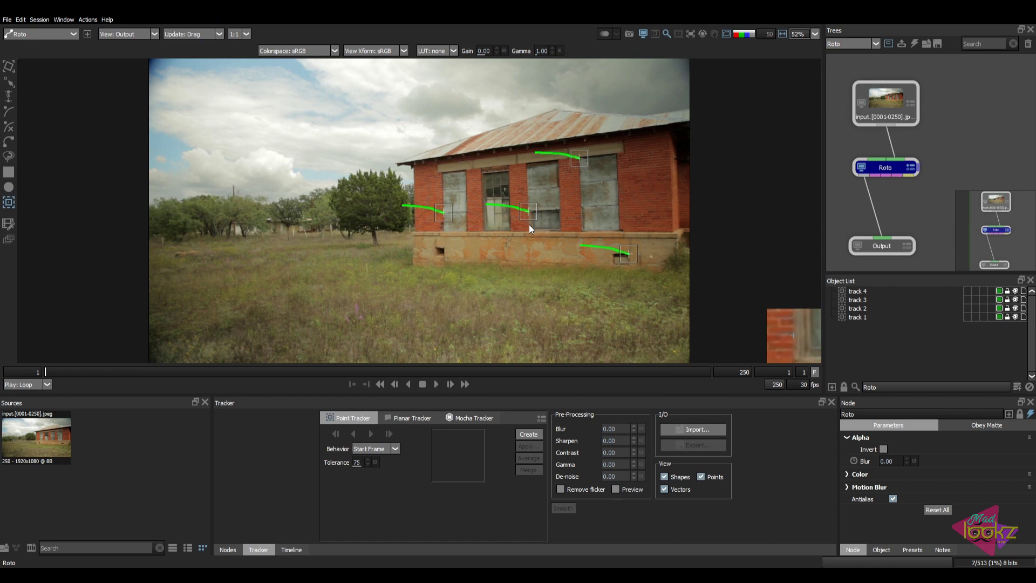
# Scrub through the imported tracks, then apply track 1 to track 4 together to match-move a layer.
pyautogui.scroll(5, 530, 223)
pyautogui.scroll(3, 533, 221)
pyautogui.moveTo(155, 372)
pyautogui.mouseDown()
pyautogui.moveTo(306, 373)
pyautogui.moveTo(164, 371)
pyautogui.mouseUp()
pyautogui.scroll(-10, 407, 262)
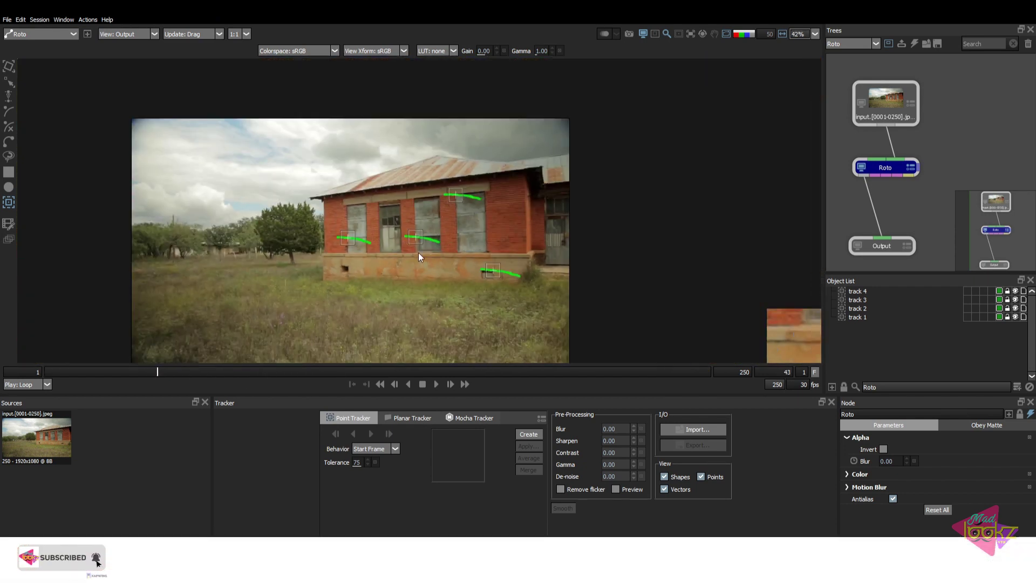
pyautogui.click(857, 316)
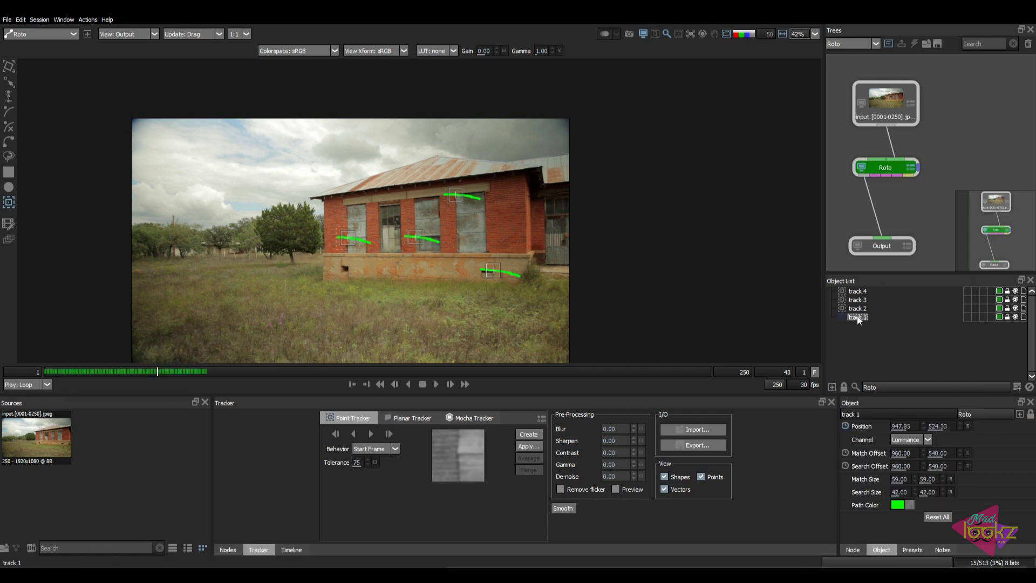
pyautogui.keyDown('shift'); pyautogui.click(858, 291); pyautogui.keyUp('shift')
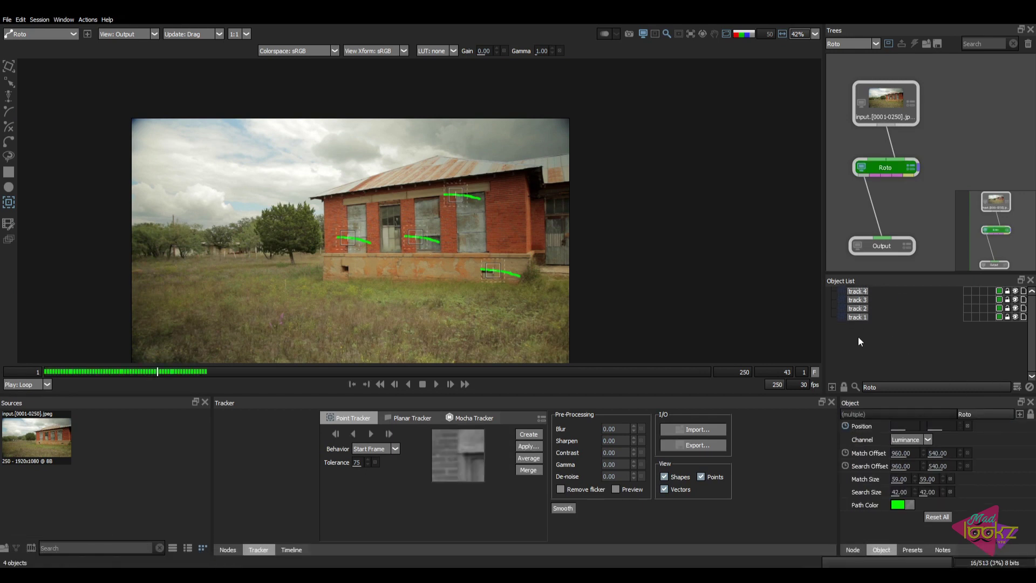
pyautogui.click(526, 446)
pyautogui.click(518, 303)
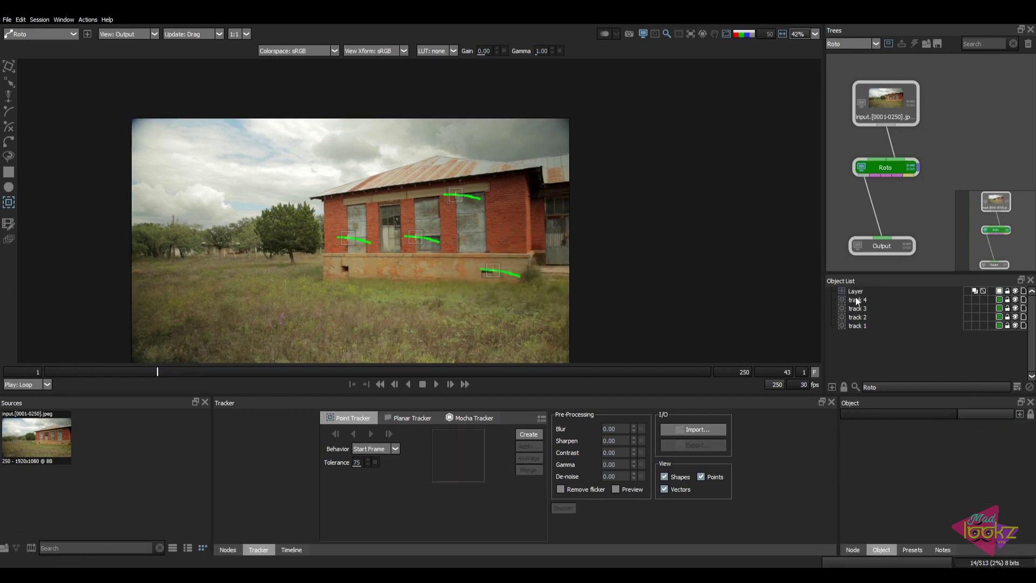
# Stabilize the viewer on the Active Layer and scrub the timeline to check the match-move.
pyautogui.moveTo(183, 370); pyautogui.dragTo(478, 369)
pyautogui.click(690, 33)
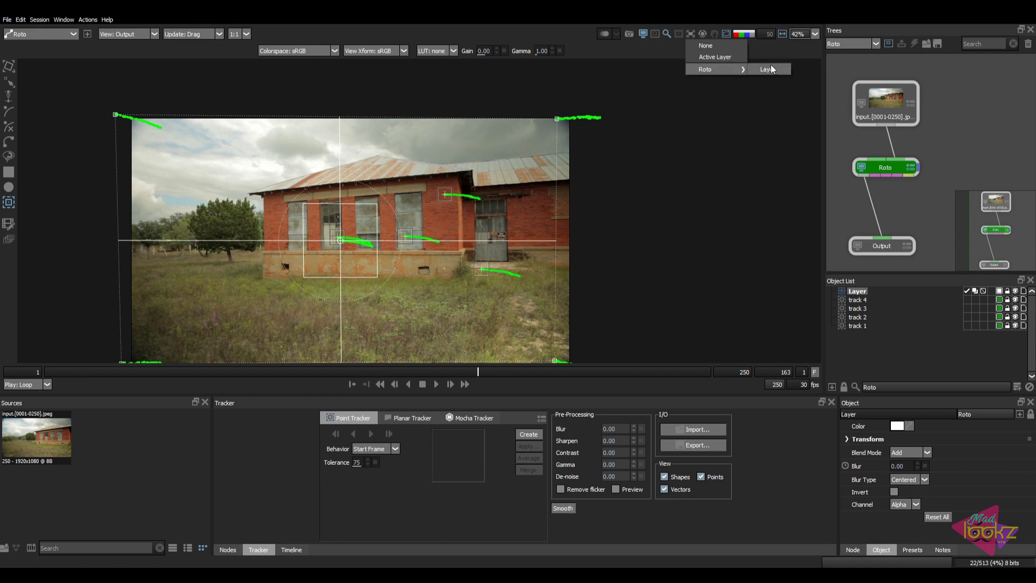
pyautogui.click(716, 57)
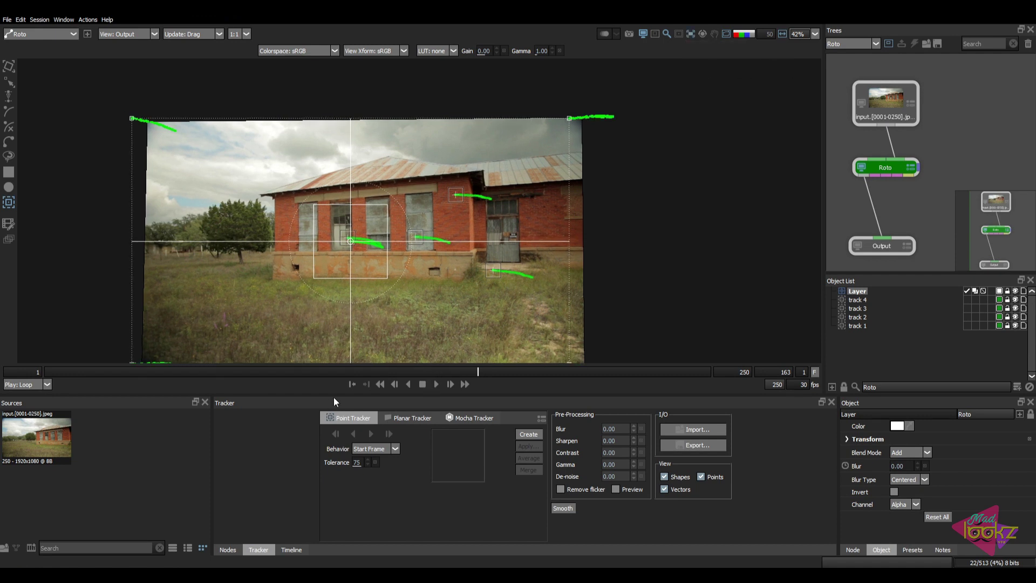
pyautogui.moveTo(393, 371); pyautogui.dragTo(341, 360)
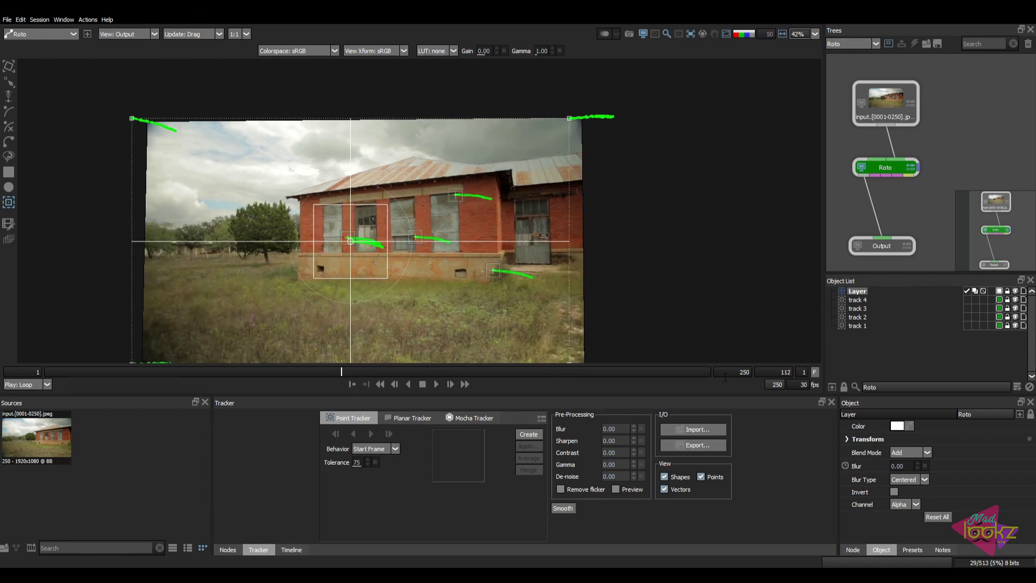
# Set the timeline's end frame to 50 and scrub through the shortened range to examine the building's stability.
pyautogui.press('Return')
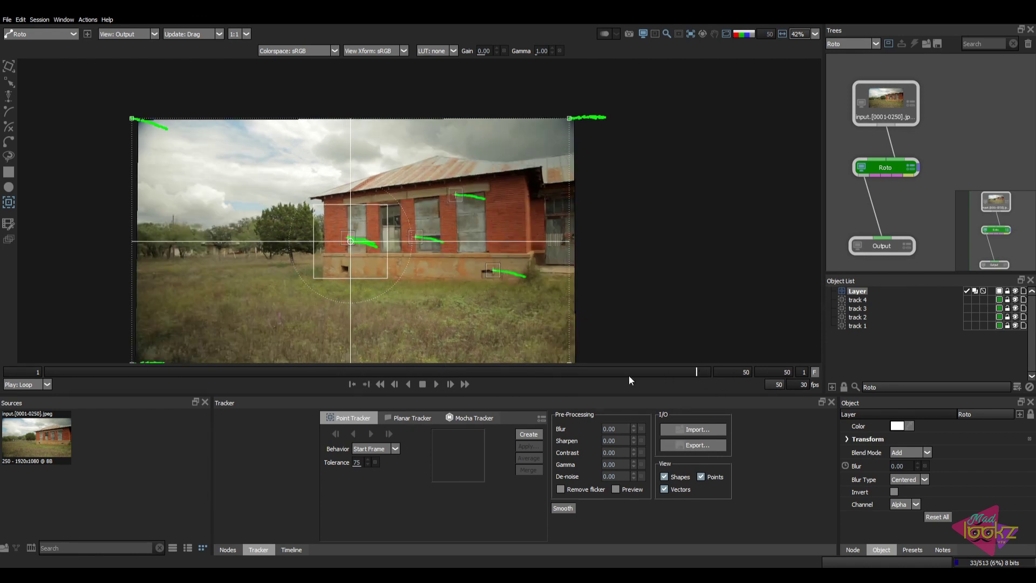
pyautogui.moveTo(629, 376); pyautogui.dragTo(330, 388)
pyautogui.moveTo(234, 390); pyautogui.dragTo(587, 355)
pyautogui.scroll(7, 467, 223)
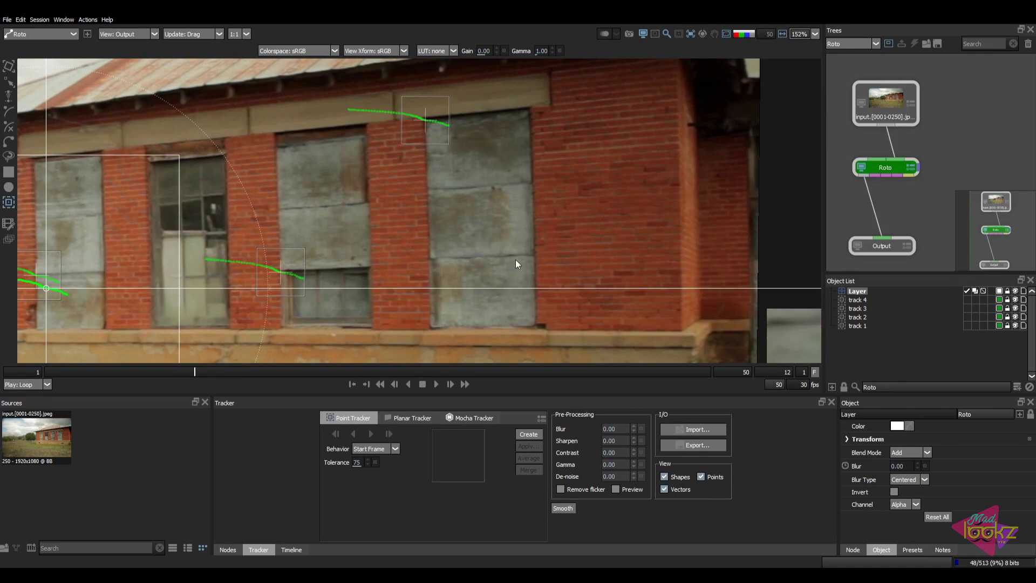
pyautogui.scroll(-3, 516, 259)
pyautogui.click(860, 338)
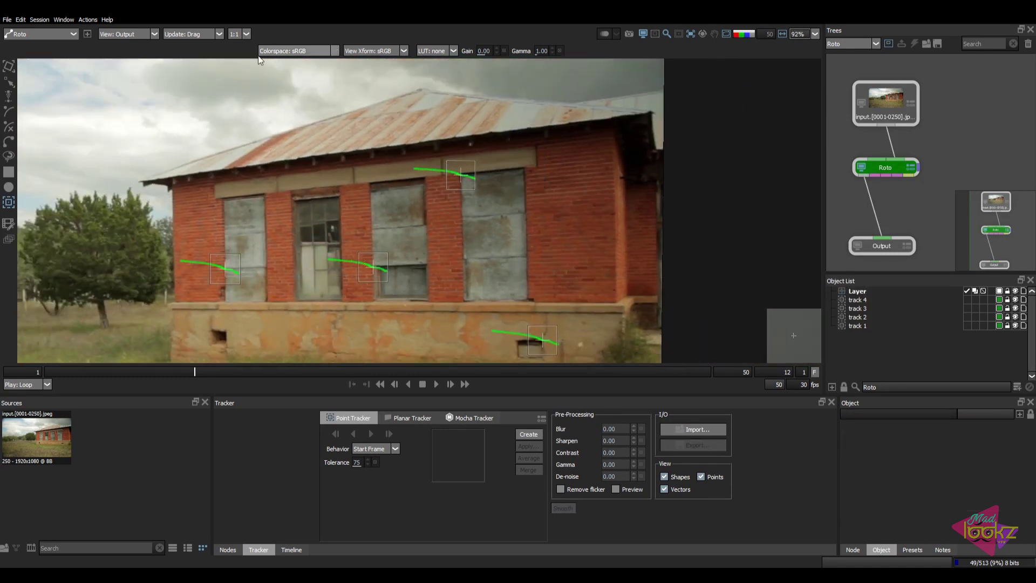
# Check the installed Silhouette version in the program's about information.
pyautogui.click(107, 20)
pyautogui.click(116, 91)
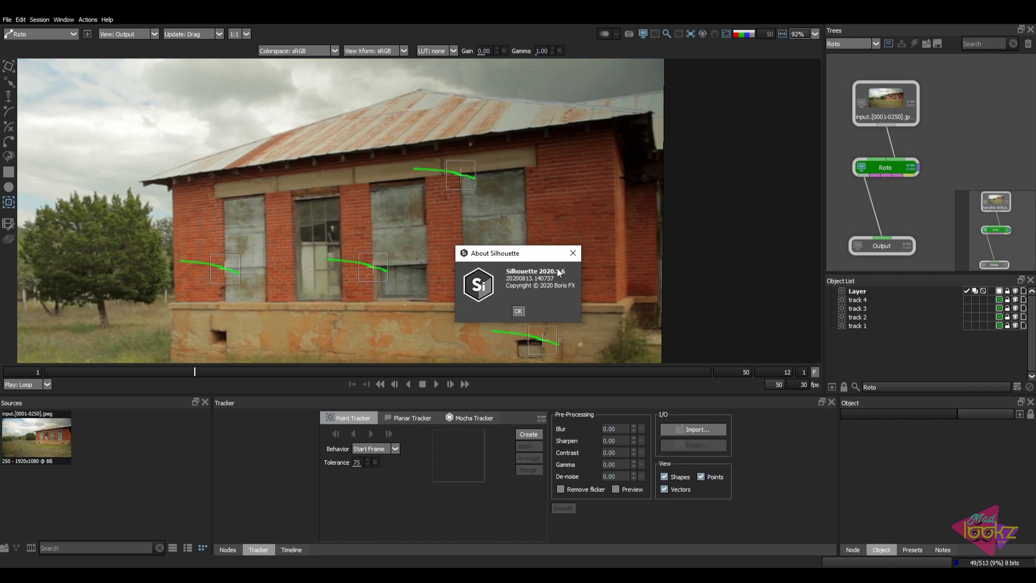
pyautogui.click(573, 254)
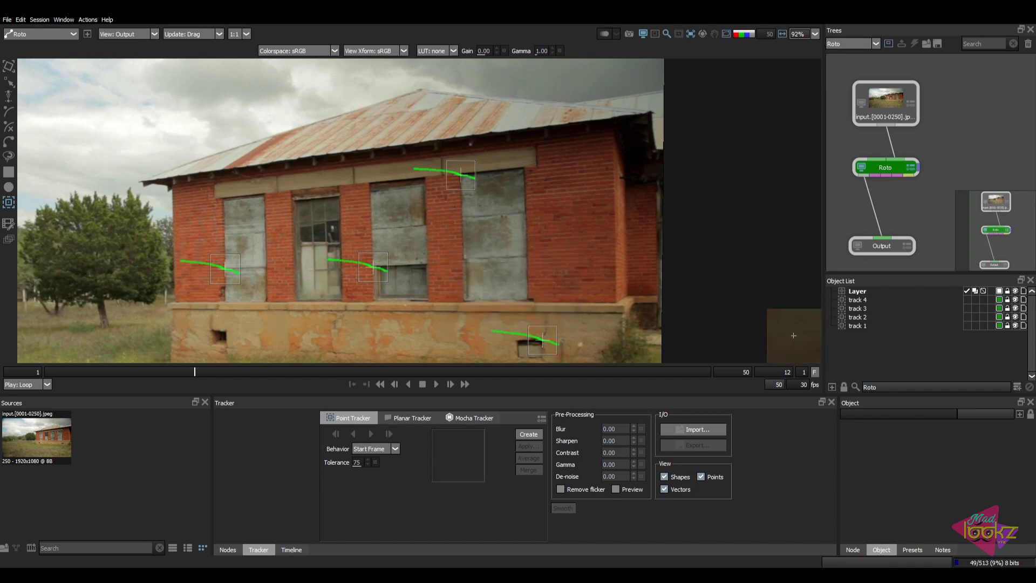
# Delete track 1 to track 4 from the Roto node's objects, keeping only Layer.
pyautogui.moveTo(209, 578)
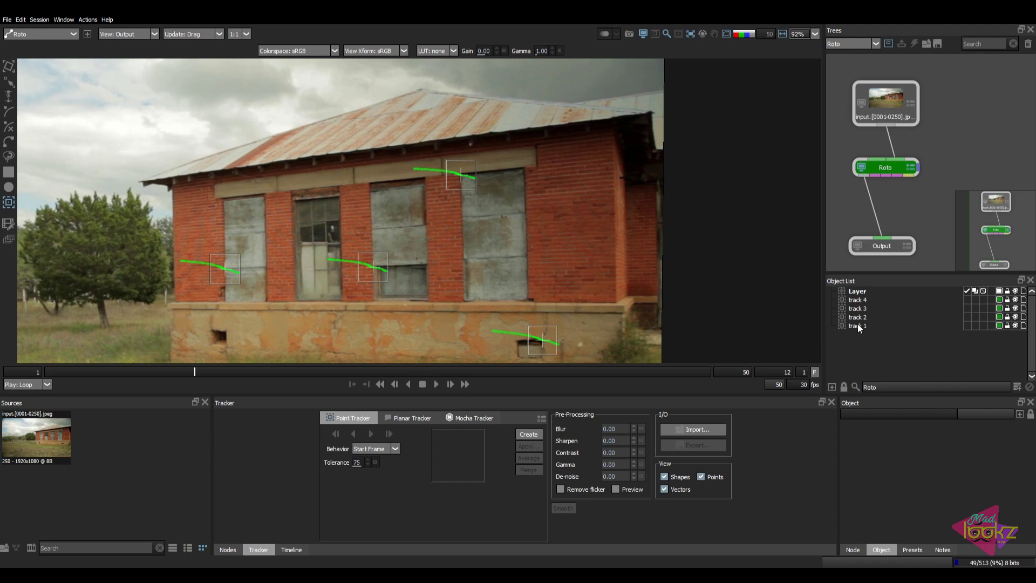
pyautogui.moveTo(857, 324); pyautogui.dragTo(860, 301)
pyautogui.press('Delete')
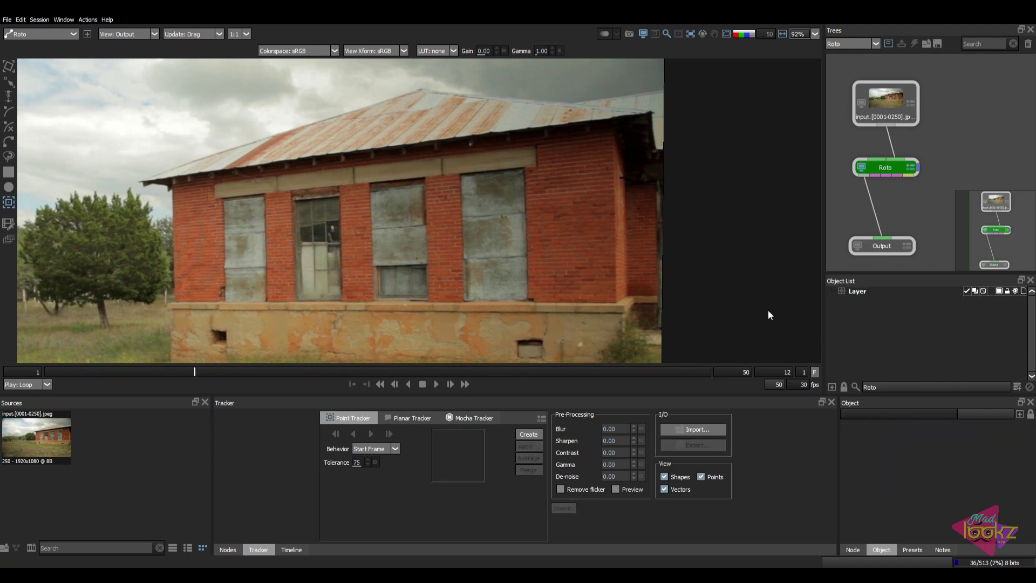
# Switch to Nuke and examine the Tracker1 node's information for its class name.
pyautogui.moveTo(186, 558)
pyautogui.click(216, 539)
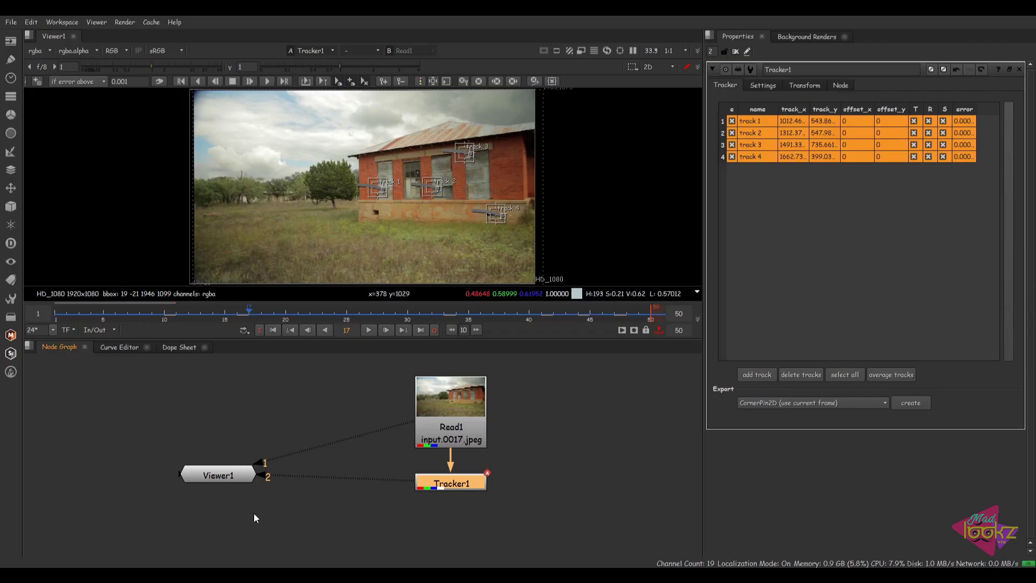
pyautogui.click(470, 485)
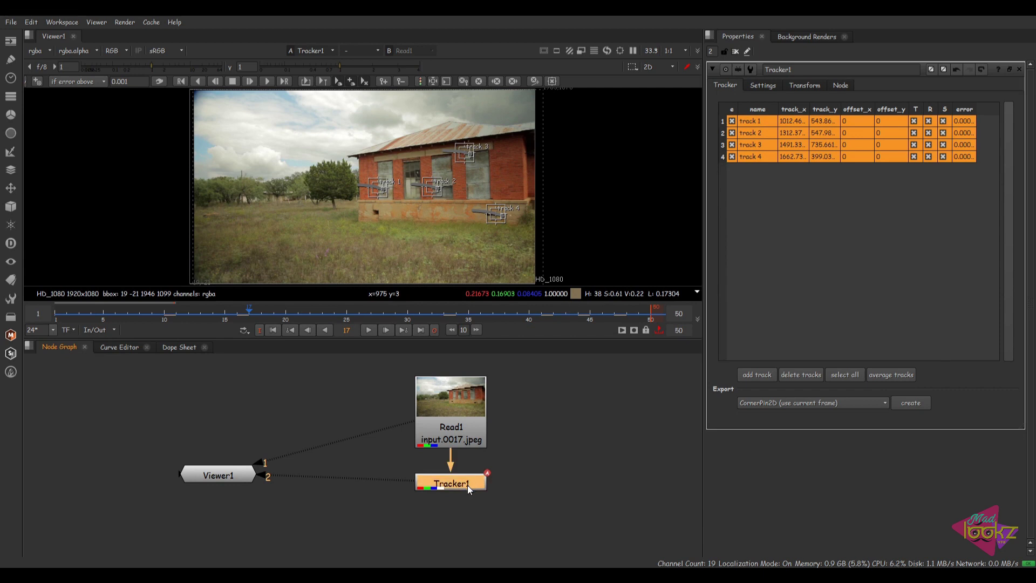
pyautogui.press('i')
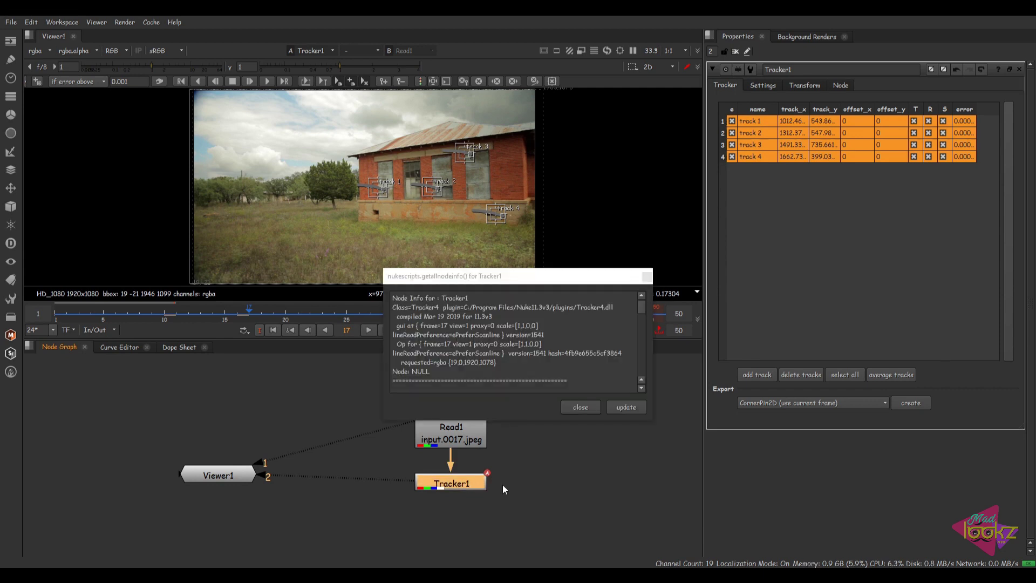
pyautogui.moveTo(440, 307); pyautogui.dragTo(419, 307)
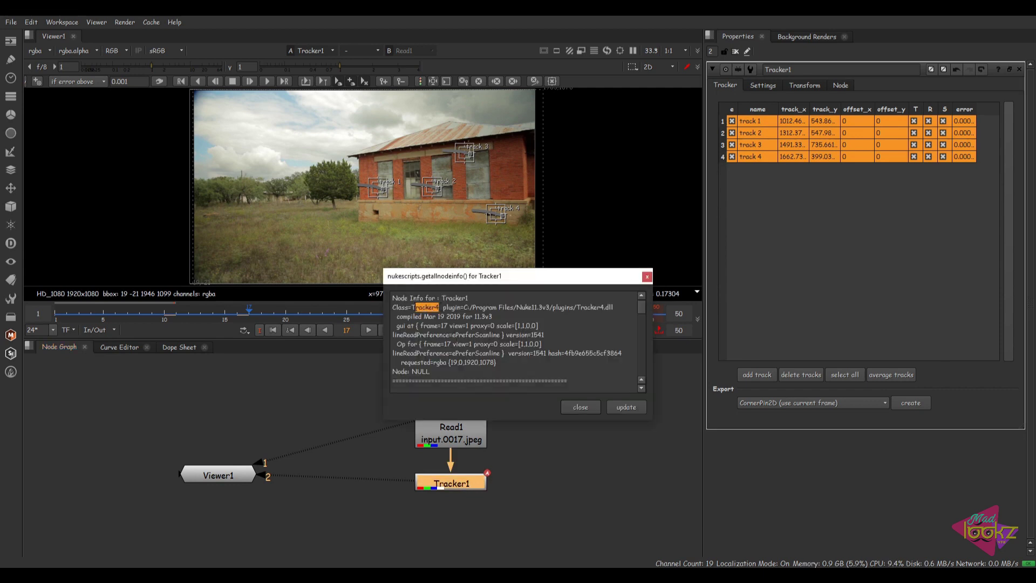
pyautogui.click(646, 276)
# Add a second default Tracker node next to Tracker1, removing the stray Roto node.
pyautogui.press('Tab')
pyautogui.write('tra')
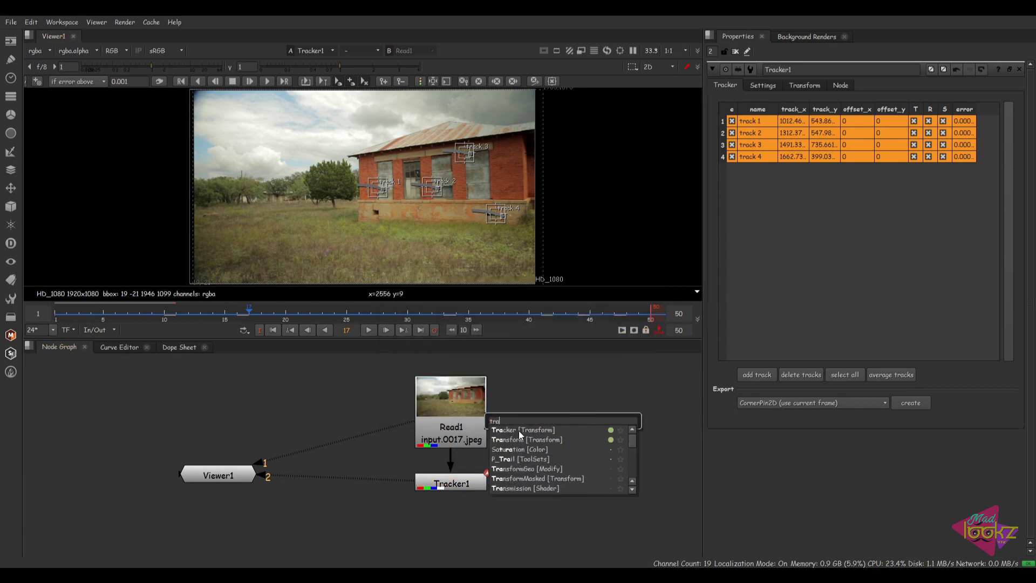
pyautogui.click(517, 429)
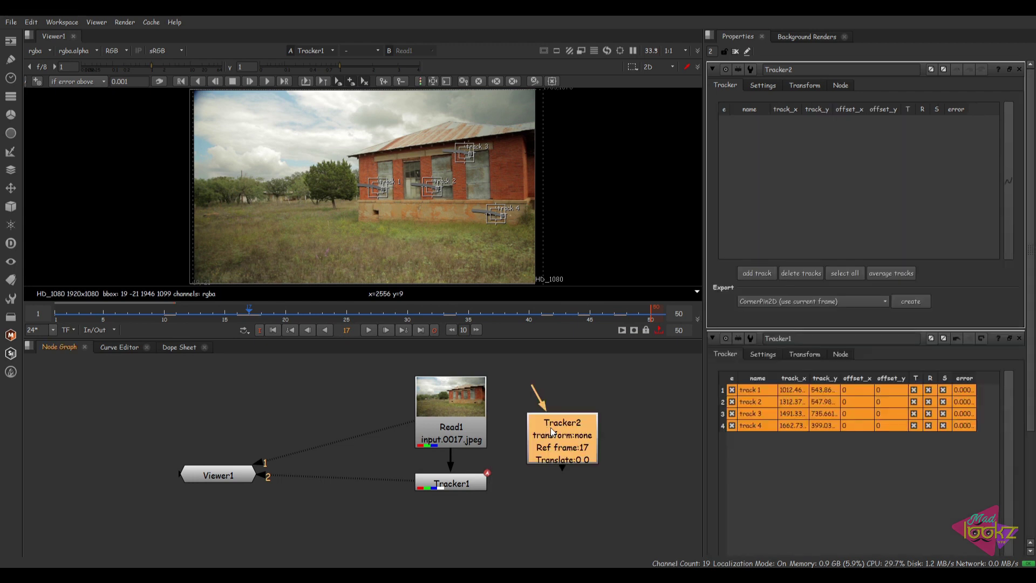
pyautogui.press('o')
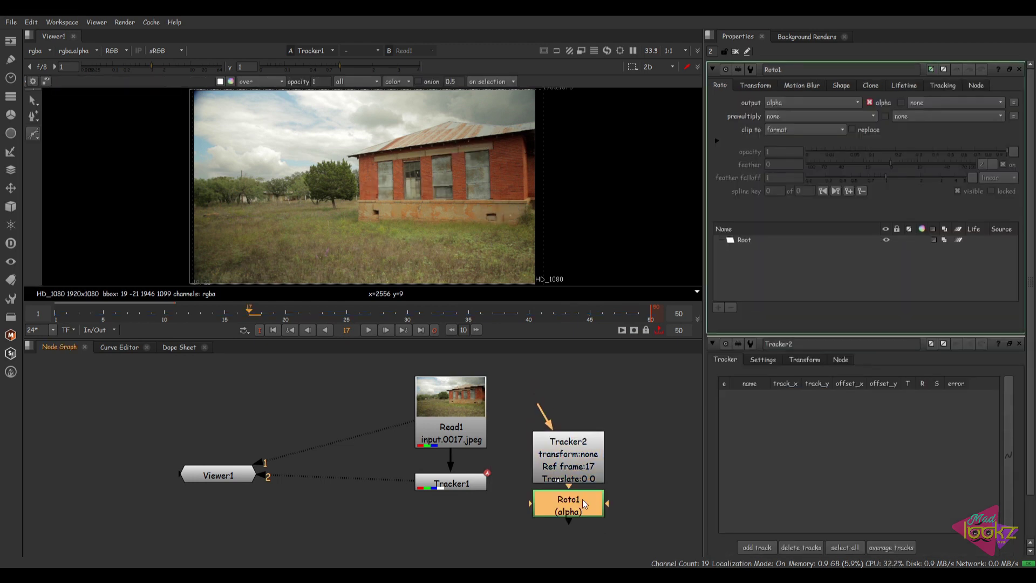
pyautogui.press('Delete')
# Check the class of the new Tracker2 node in its node information and delete the node.
pyautogui.click(560, 450)
pyautogui.press('i')
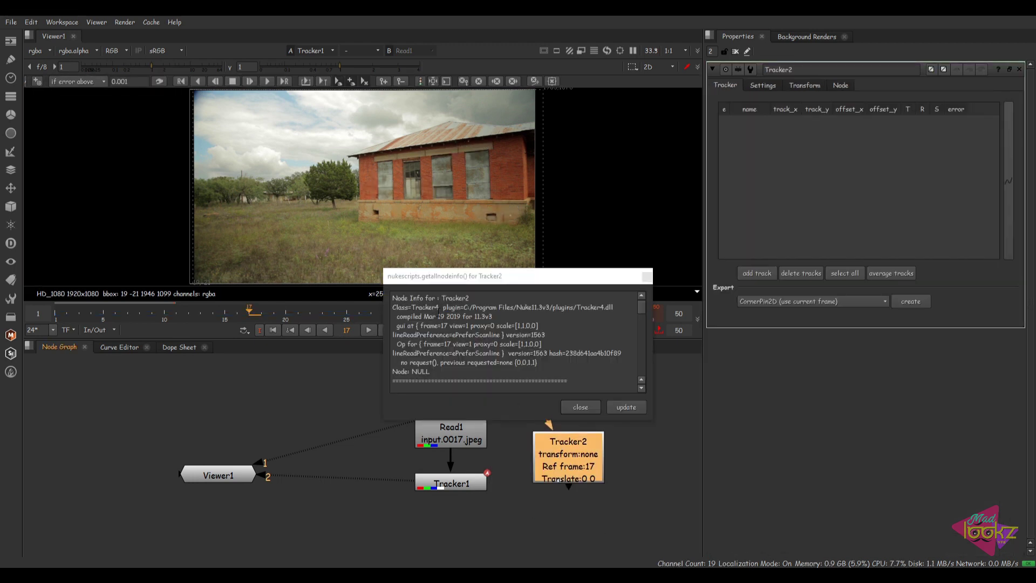
pyautogui.click(646, 276)
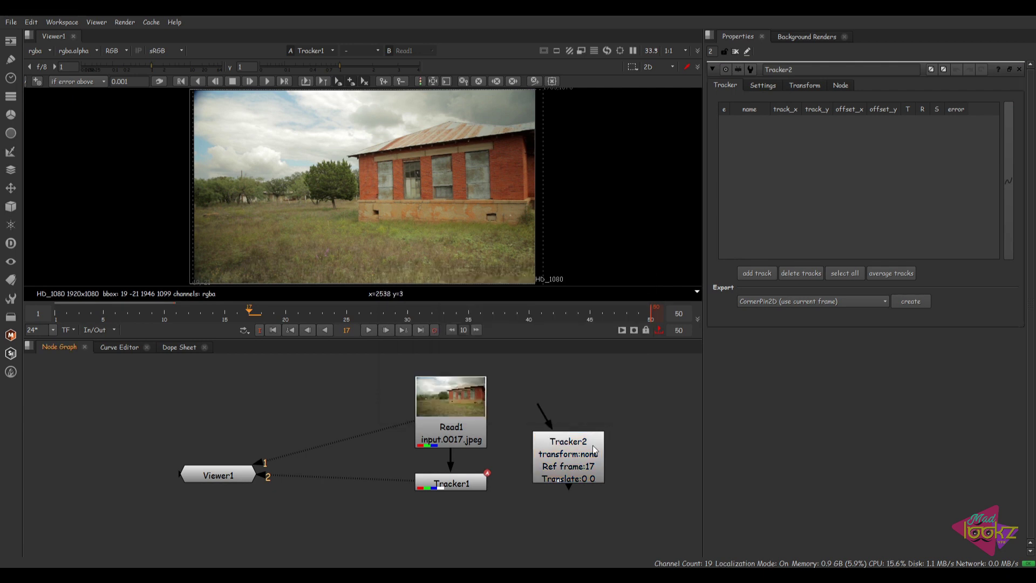
pyautogui.press('Delete')
# Create an old-style tracker node with the TCL command Tracker3 and place it beside Tracker1.
pyautogui.press('x')
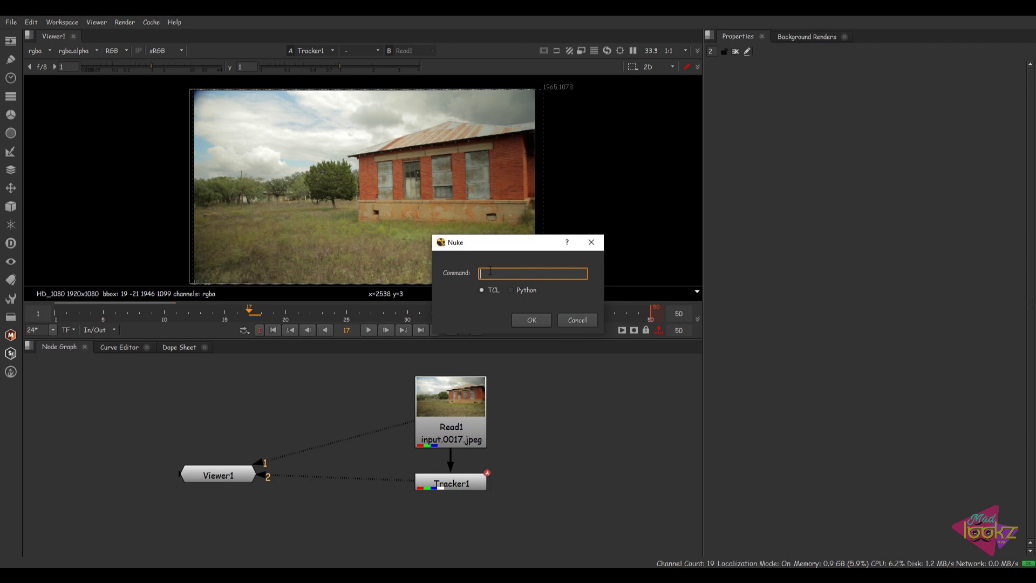
pyautogui.write('Tracker3')
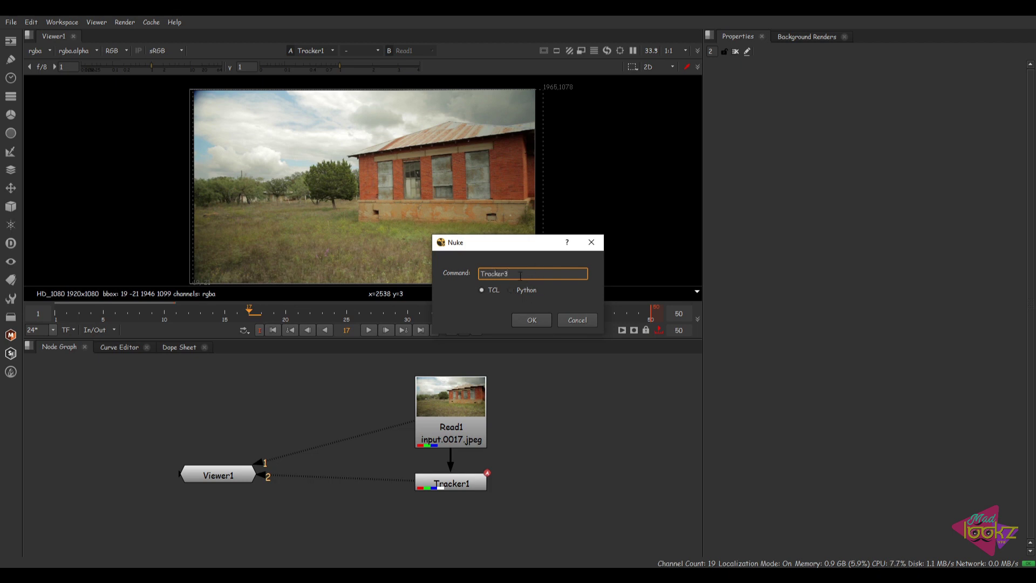
pyautogui.click(499, 291)
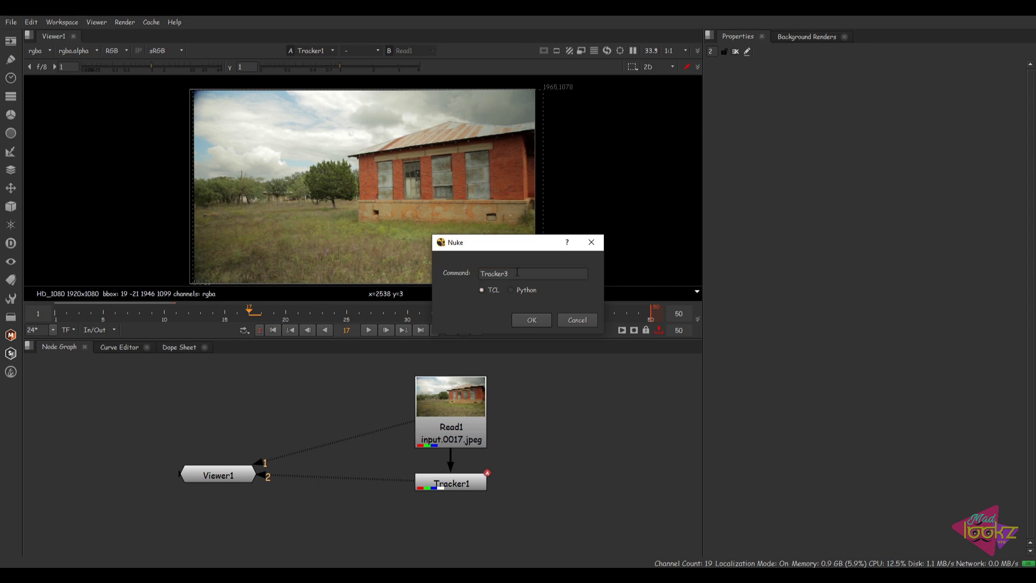
pyautogui.moveTo(514, 273); pyautogui.dragTo(456, 285)
pyautogui.click(526, 317)
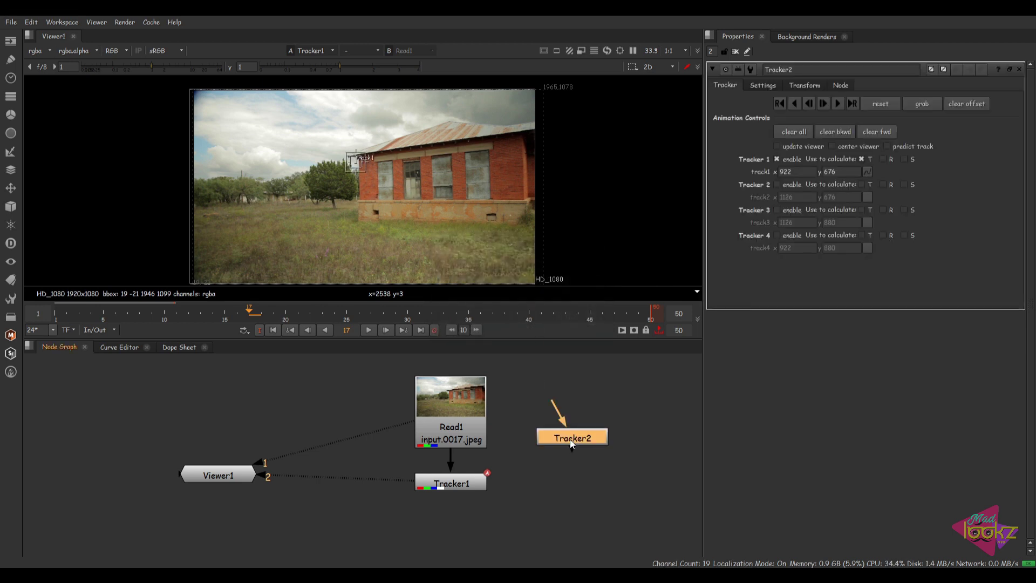
pyautogui.moveTo(571, 438); pyautogui.dragTo(545, 491)
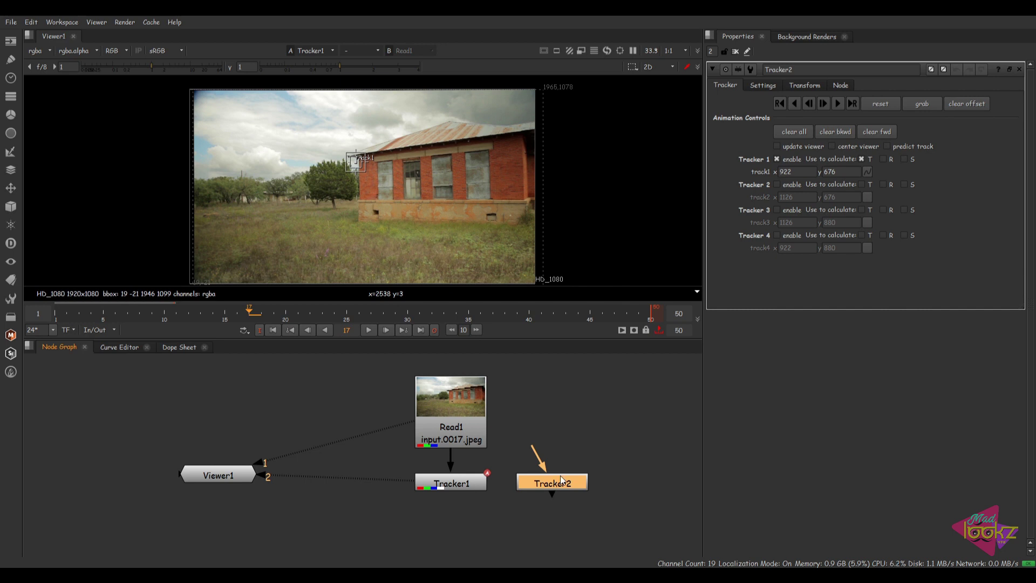
# Open Tracker1's properties alongside Tracker2's and enable Tracker 2, Tracker 3 and Tracker 4 in the Tracker2 node.
pyautogui.doubleClick(461, 484)
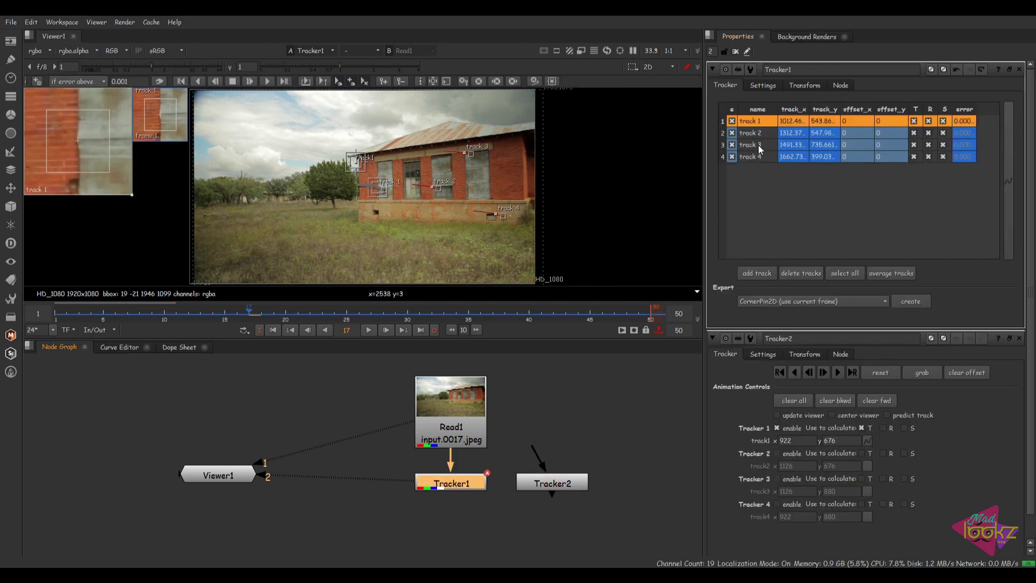
pyautogui.scroll(-1, 835, 473)
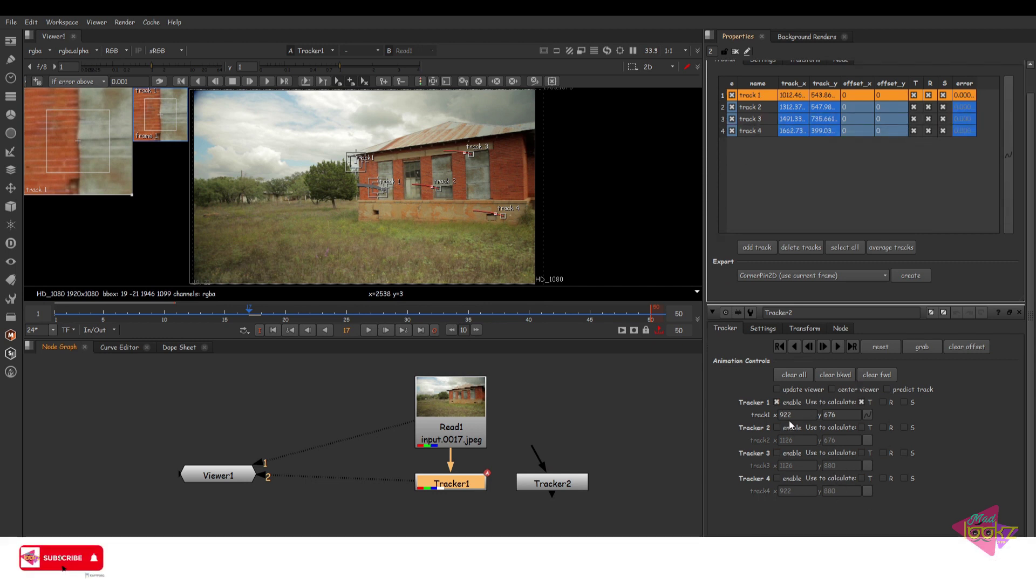
pyautogui.click(777, 427)
pyautogui.click(777, 452)
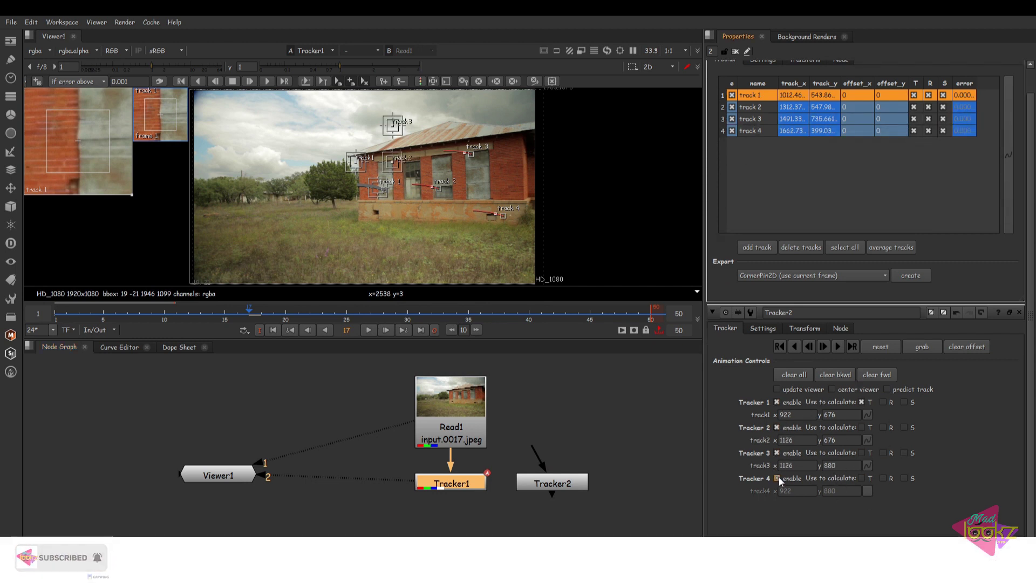
pyautogui.click(778, 478)
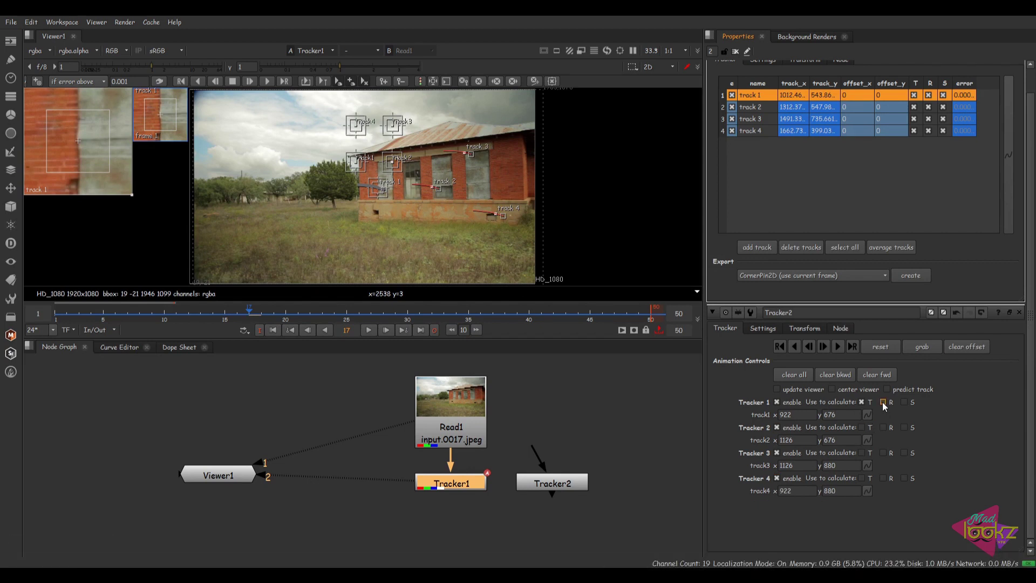
# Turn on translate, rotate and scale calculation for all four trackers in the Tracker2 node.
pyautogui.click(905, 403)
pyautogui.click(862, 427)
pyautogui.click(883, 427)
pyautogui.click(904, 427)
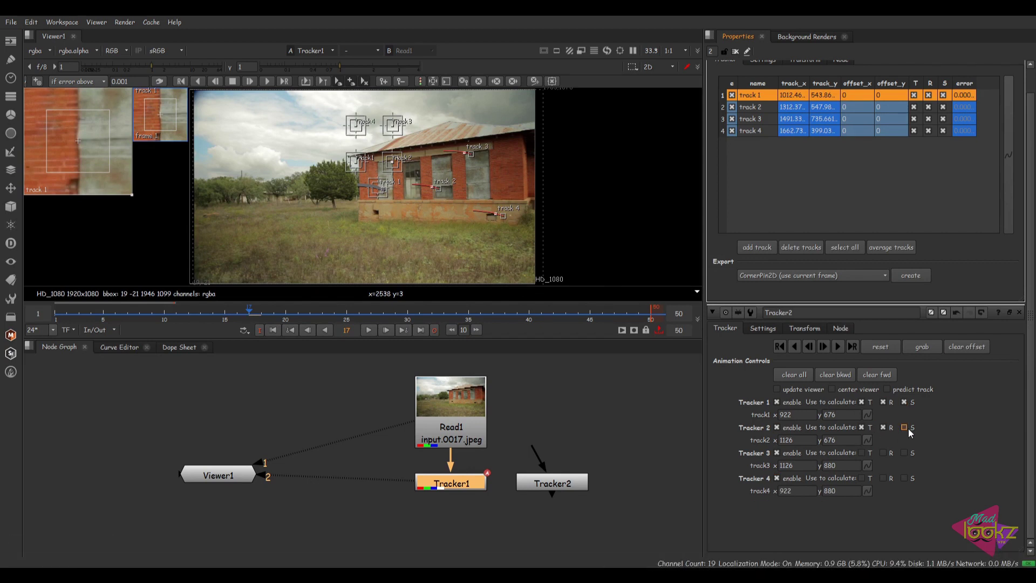
pyautogui.click(862, 453)
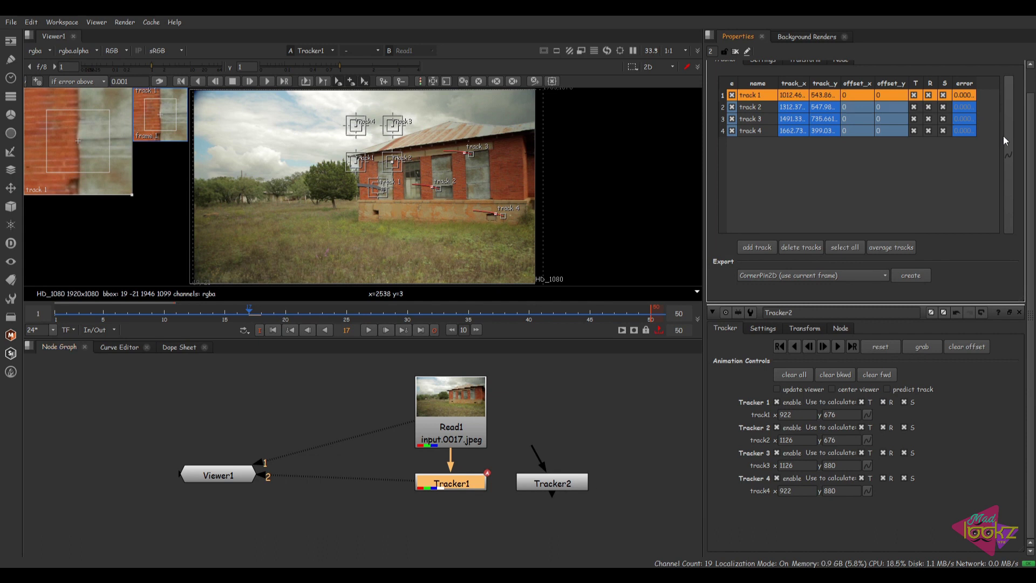
# Copy the animation of track 1 to track 4 from Tracker1 onto the matching track1 to track4 positions in Tracker2.
pyautogui.rightClick(1007, 154)
pyautogui.click(1016, 158)
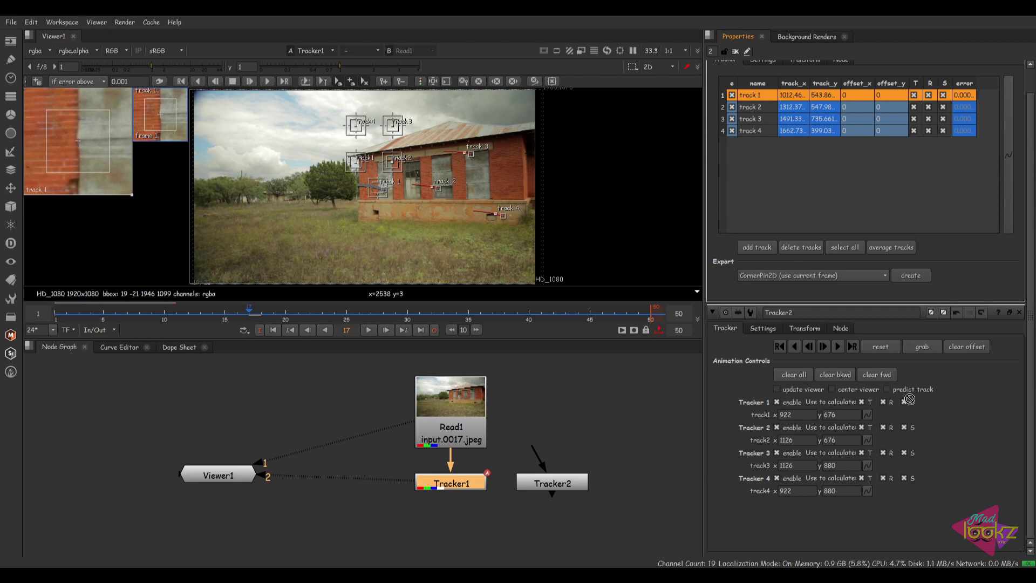
pyautogui.keyDown('ctrl'); pyautogui.moveTo(866, 413); pyautogui.dragTo(866, 414); pyautogui.keyUp('ctrl')
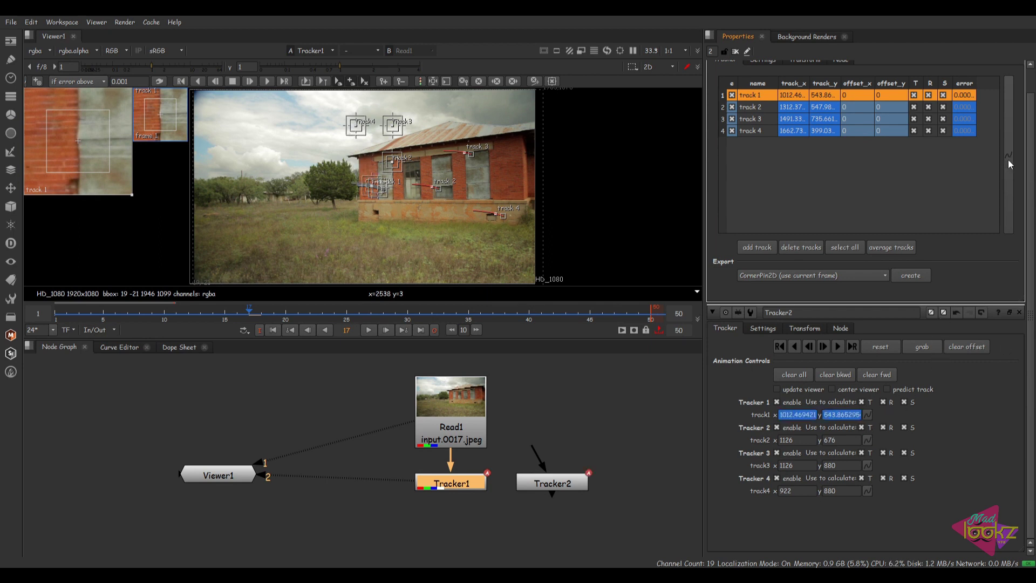
pyautogui.click(807, 108)
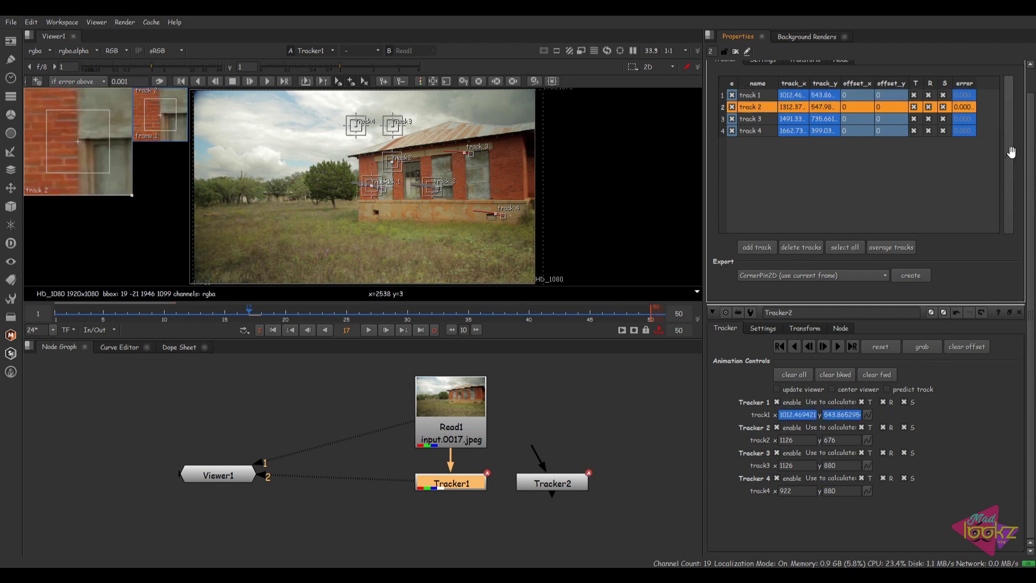
pyautogui.keyDown('ctrl'); pyautogui.moveTo(924, 398); pyautogui.dragTo(867, 440); pyautogui.keyUp('ctrl')
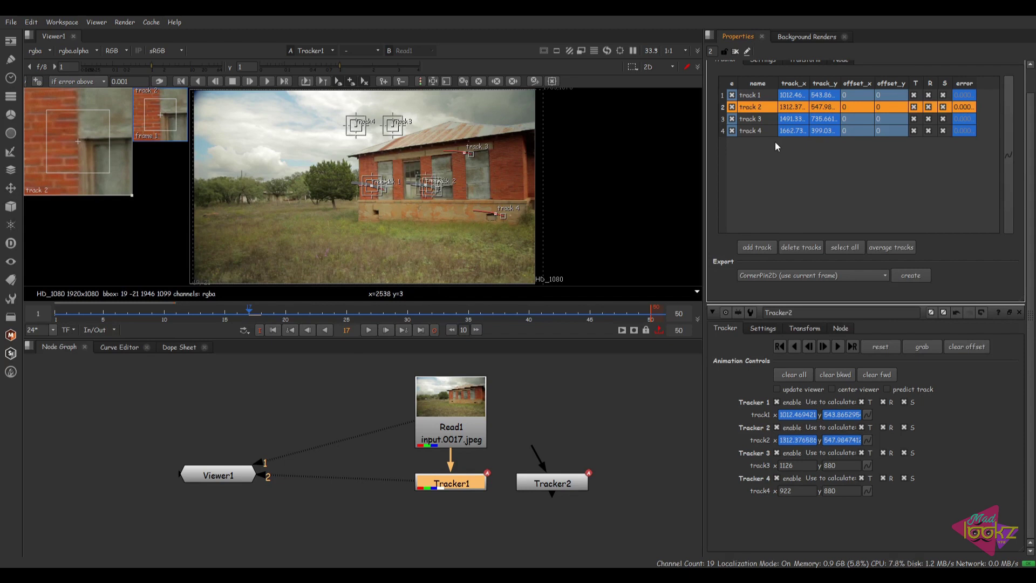
pyautogui.click(755, 119)
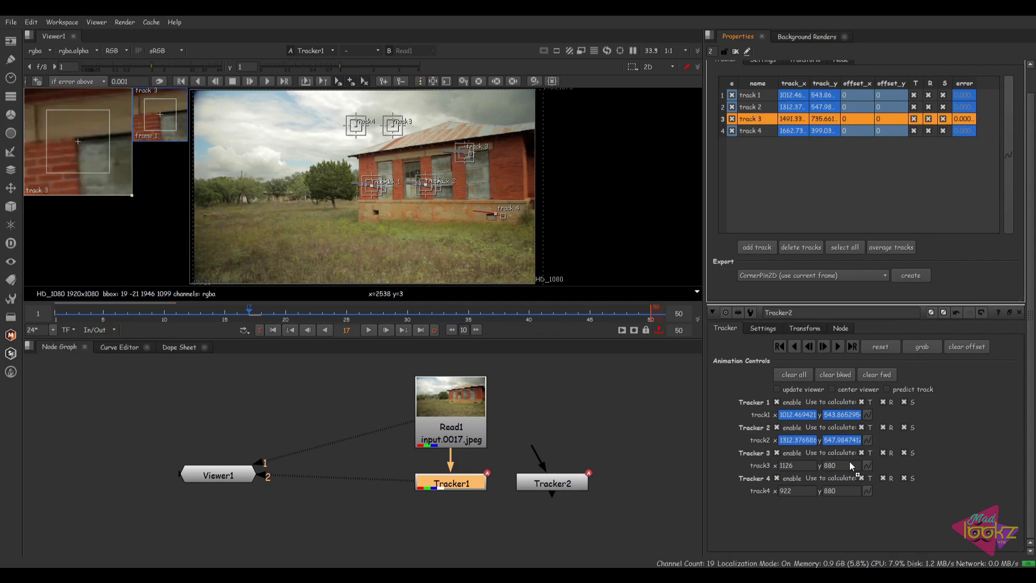
pyautogui.keyDown('ctrl'); pyautogui.moveTo(871, 465); pyautogui.dragTo(868, 465); pyautogui.keyUp('ctrl')
pyautogui.click(755, 131)
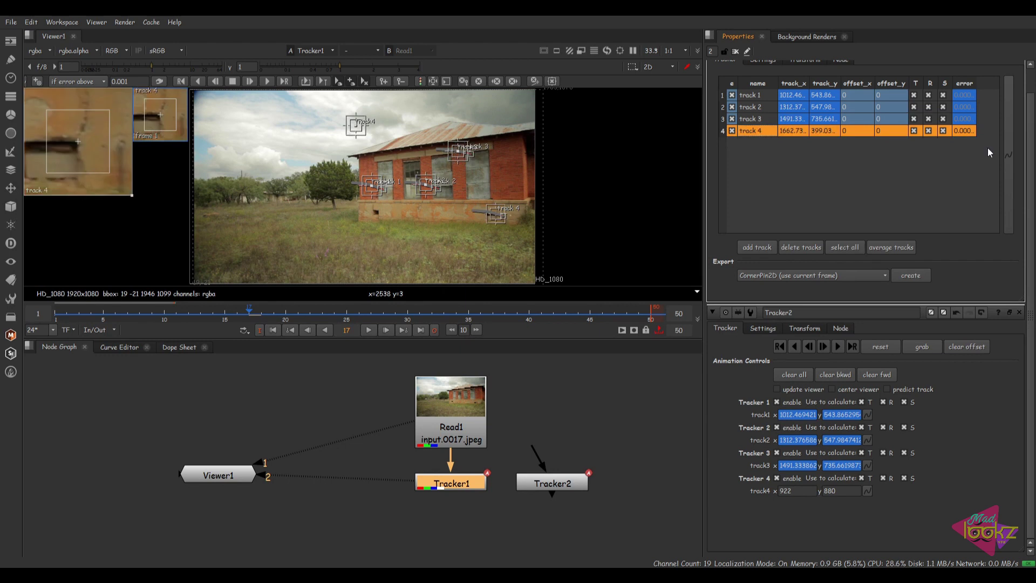
pyautogui.keyDown('ctrl'); pyautogui.moveTo(1008, 157); pyautogui.dragTo(866, 489); pyautogui.keyUp('ctrl')
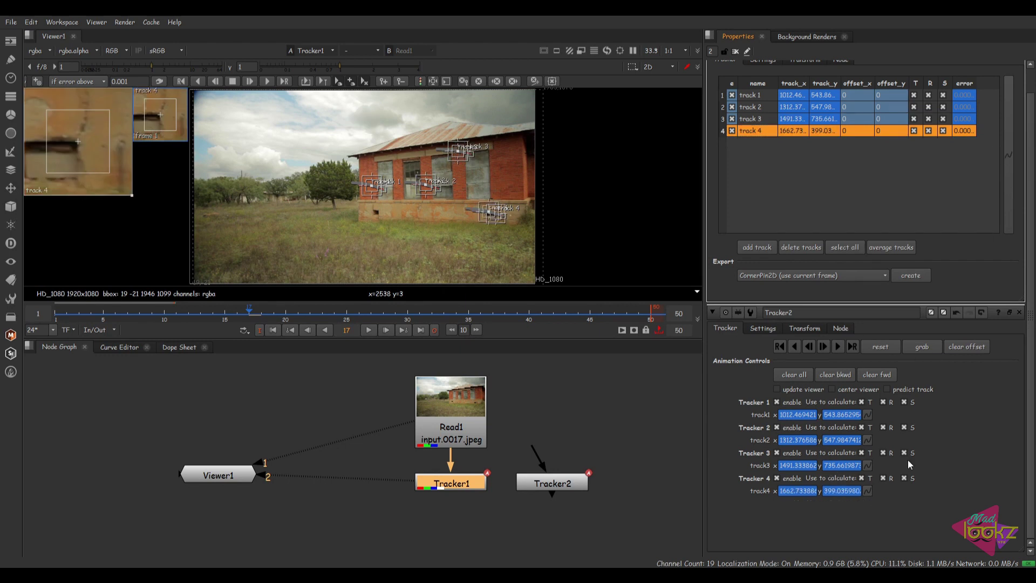
# Export the Tracker2 node as the script Track03.nk in E:/Professional/FOOTAGES.
pyautogui.click(559, 488)
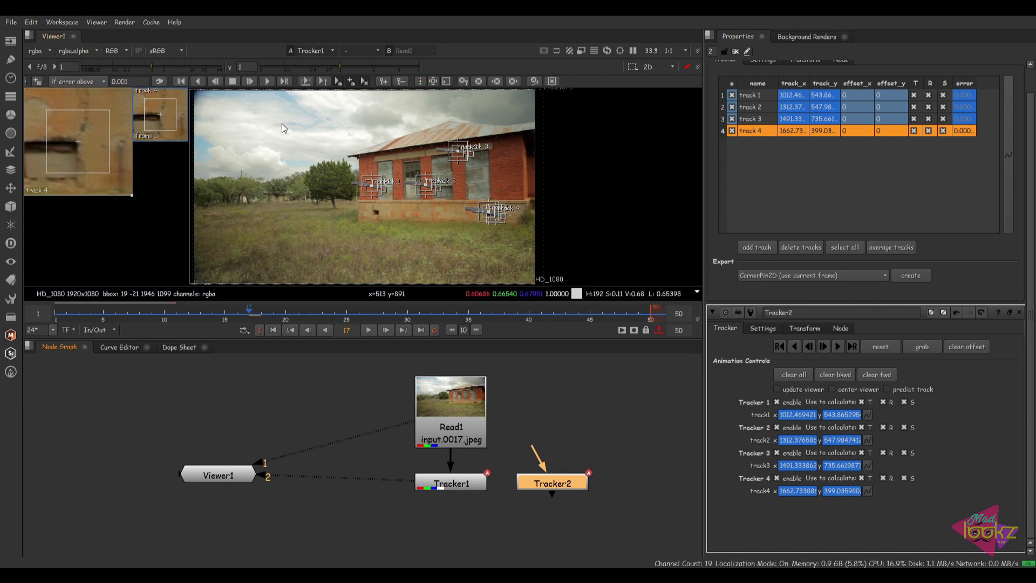
pyautogui.click(11, 22)
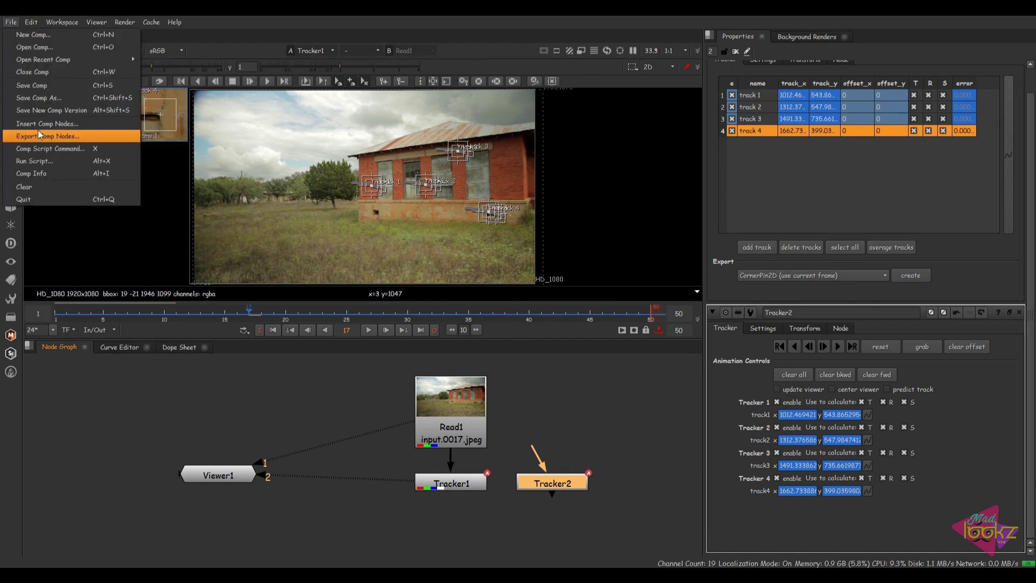
pyautogui.click(61, 137)
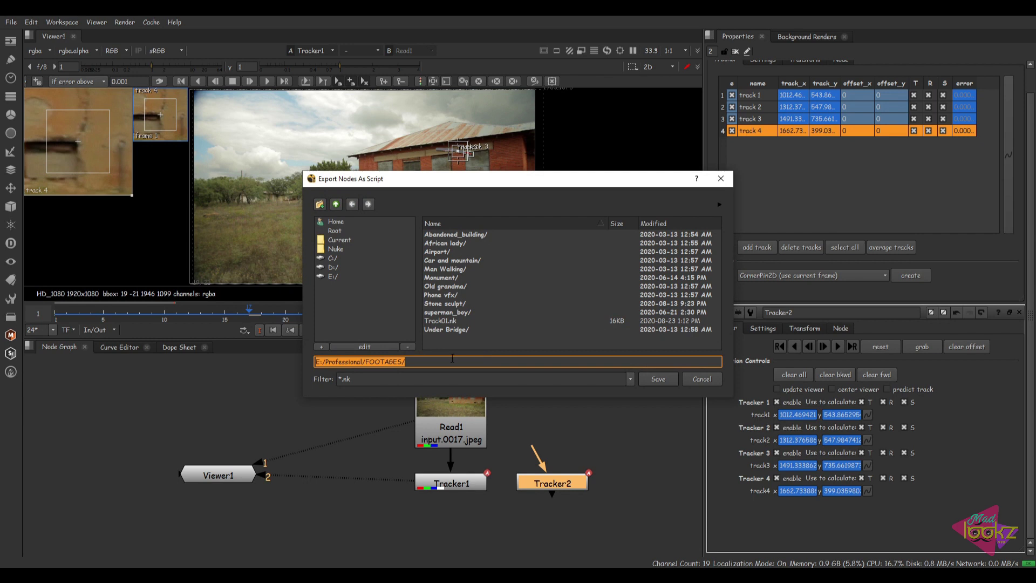
pyautogui.click(450, 322)
pyautogui.click(436, 363)
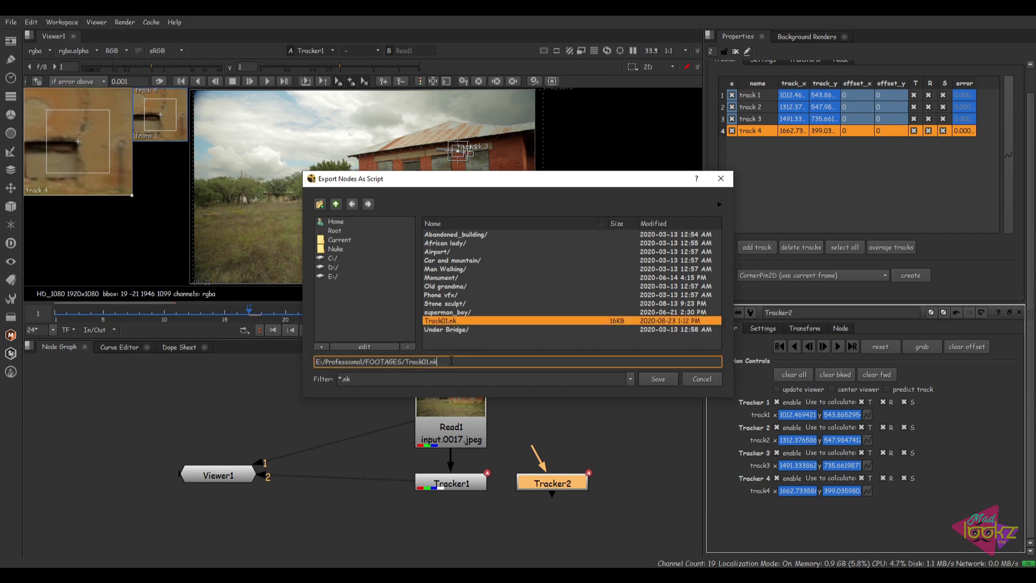
pyautogui.press('BackSpace')
pyautogui.press('BackSpace')
pyautogui.press('BackSpace')
pyautogui.press('BackSpace')
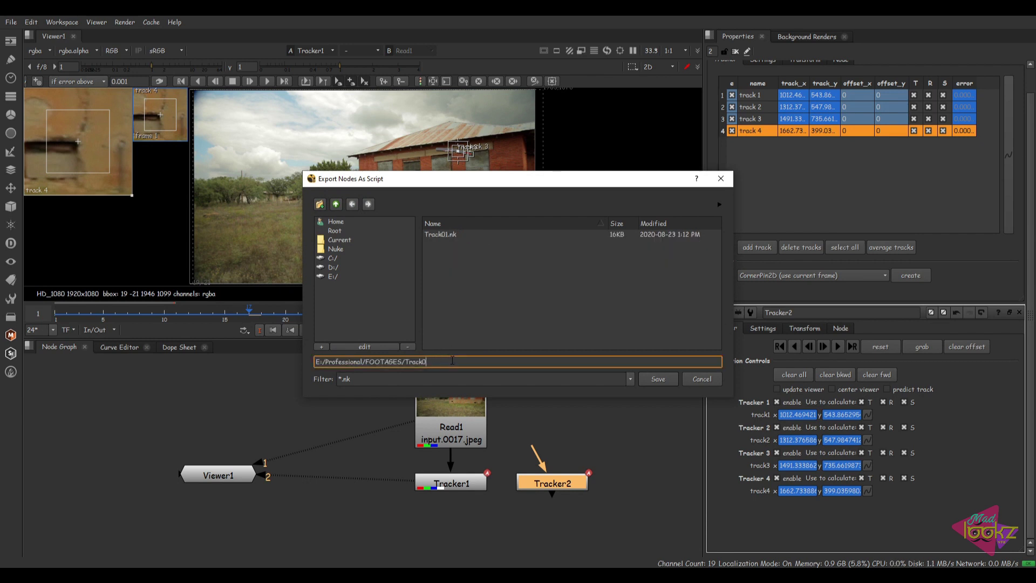
pyautogui.write('3')
pyautogui.press('Return')
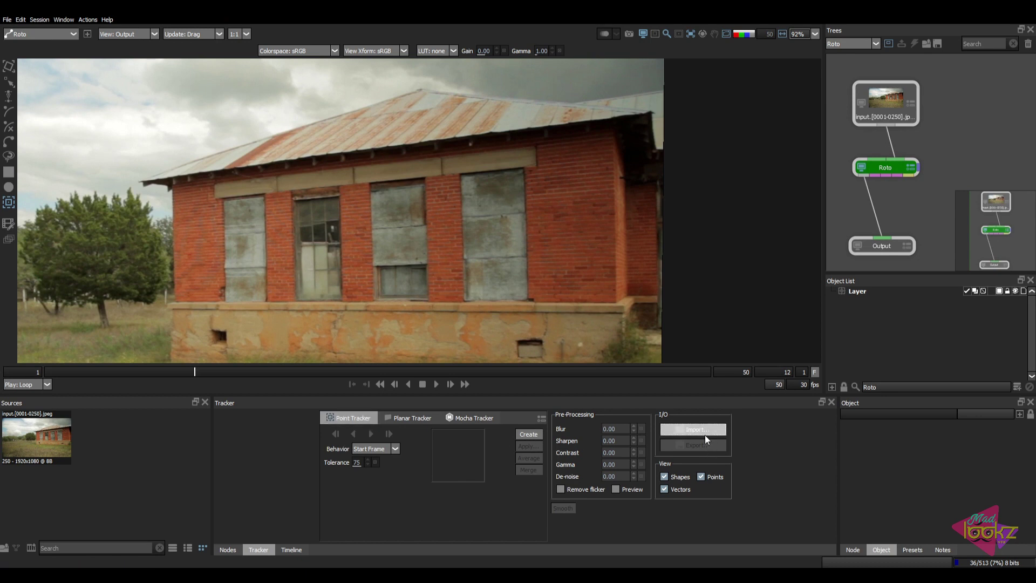
# Switch to Silhouette and import the point tracks from Track03.nk into the Roto node.
pyautogui.click(678, 428)
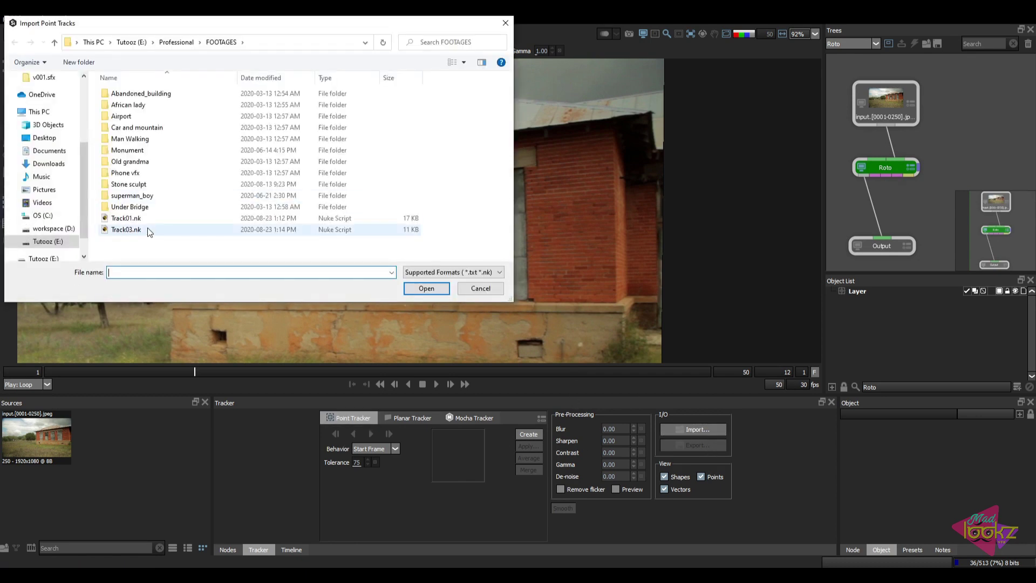
pyautogui.click(127, 230)
pyautogui.click(429, 288)
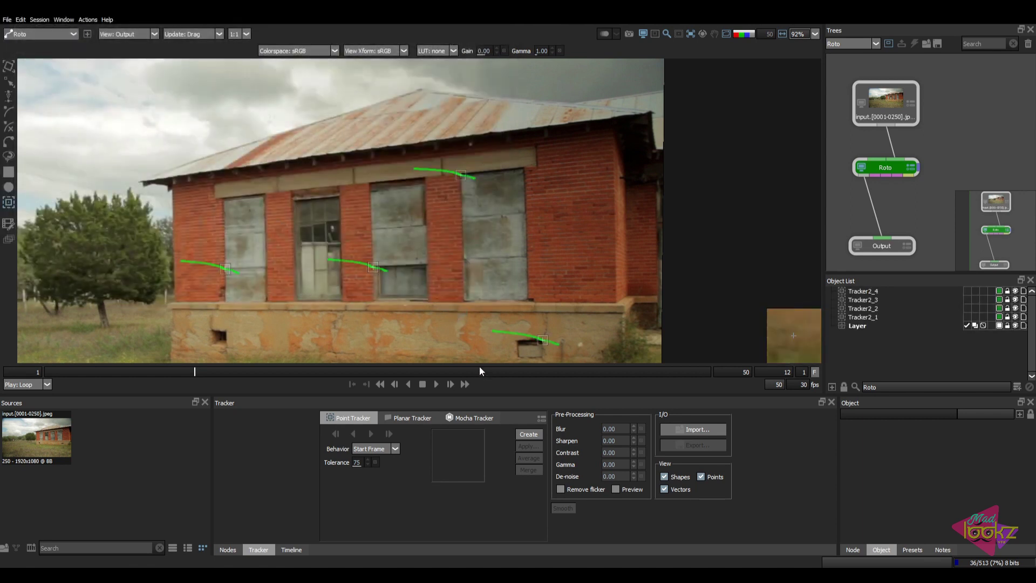
# Scrub the timeline to frame 42 to check how the imported tracks follow the building, and select the imported trackers.
pyautogui.moveTo(479, 371)
pyautogui.mouseDown()
pyautogui.moveTo(152, 383)
pyautogui.moveTo(659, 358)
pyautogui.moveTo(477, 378)
pyautogui.mouseUp()
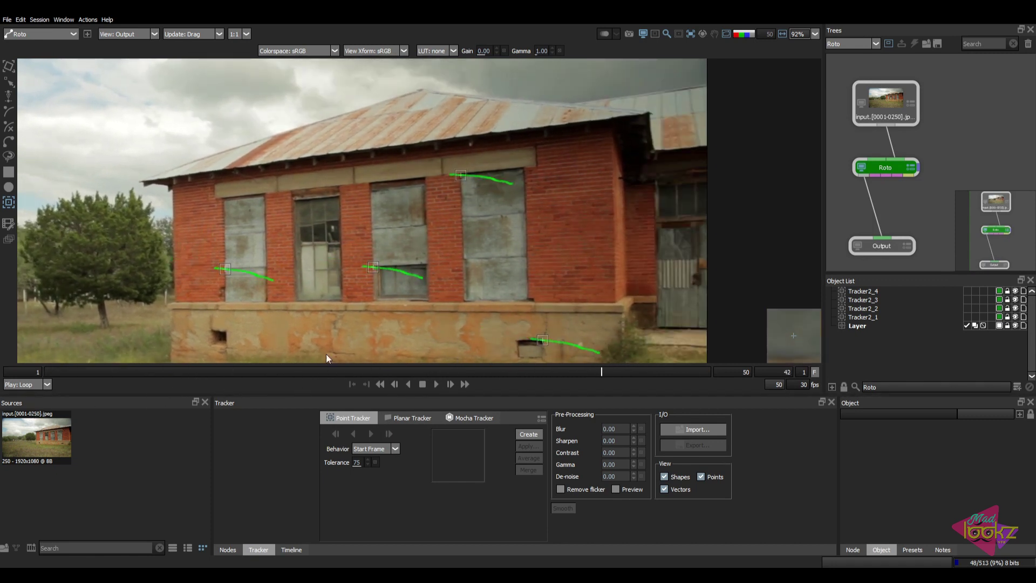
pyautogui.click(868, 317)
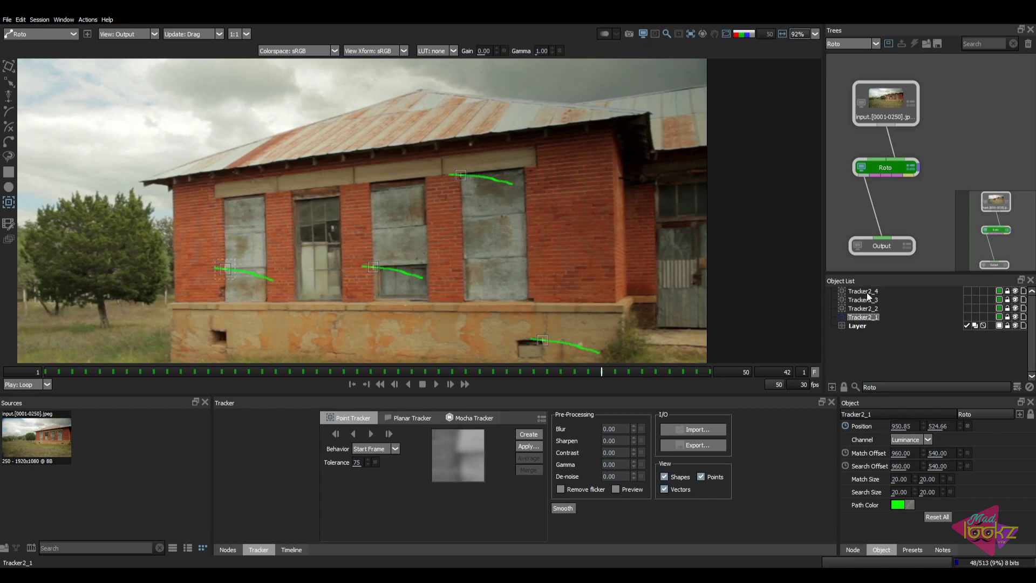
pyautogui.keyDown('shift'); pyautogui.click(867, 293); pyautogui.keyUp('shift')
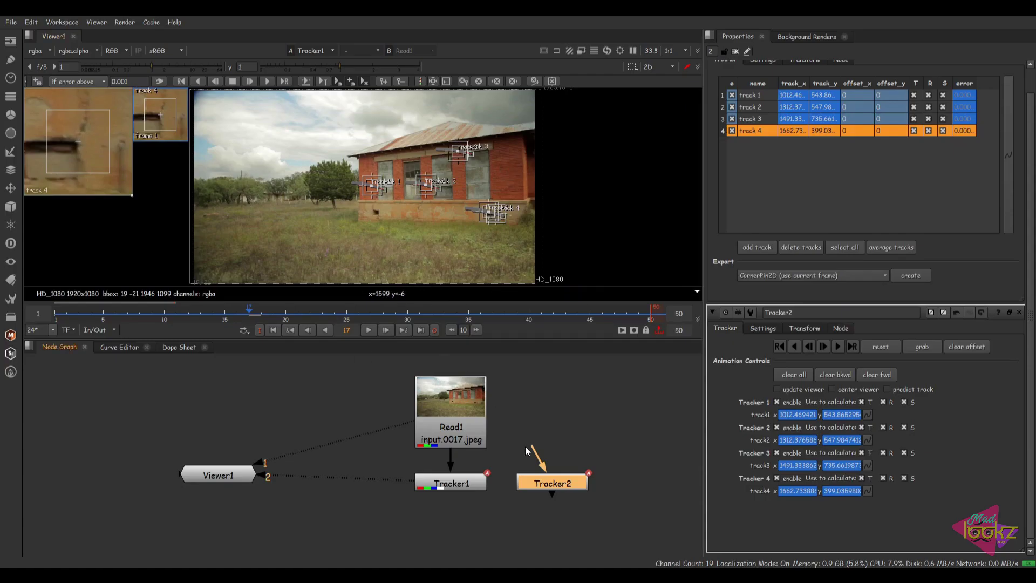
# Switch back to Nuke and check the class of the Tracker2 node in its node information.
pyautogui.click(515, 481)
pyautogui.click(543, 484)
pyautogui.press('i')
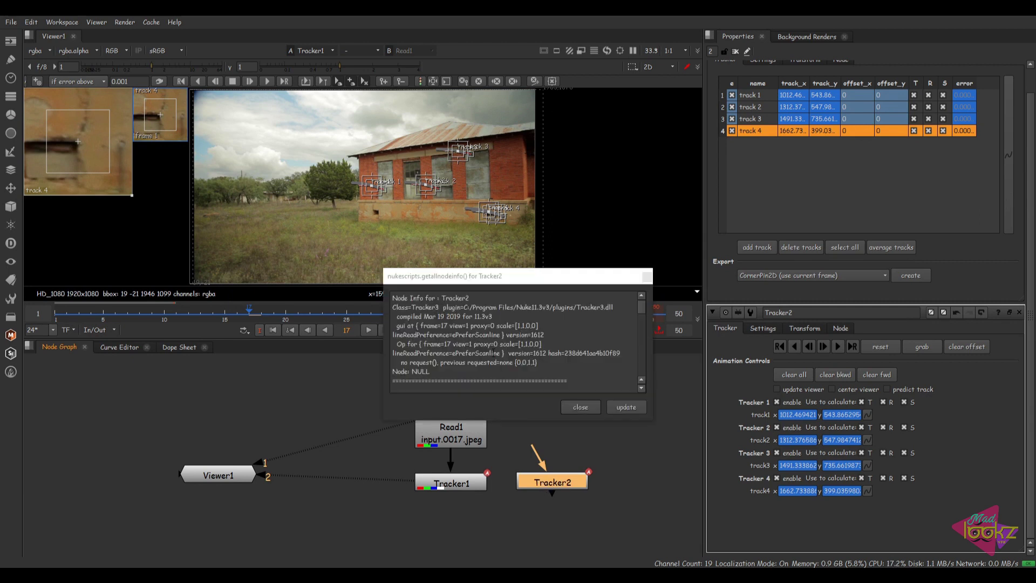
pyautogui.moveTo(440, 307); pyautogui.dragTo(415, 307)
pyautogui.click(628, 409)
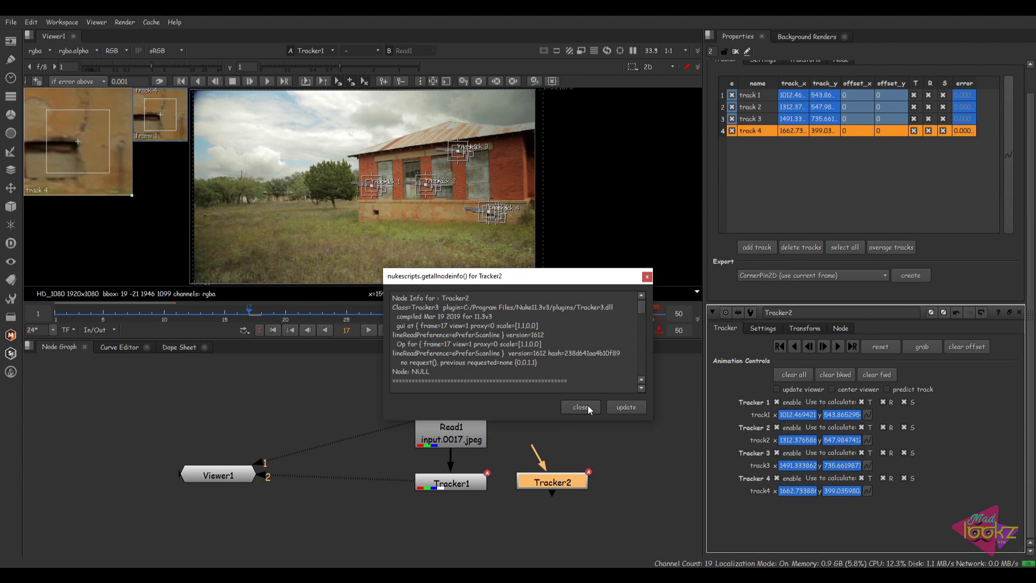